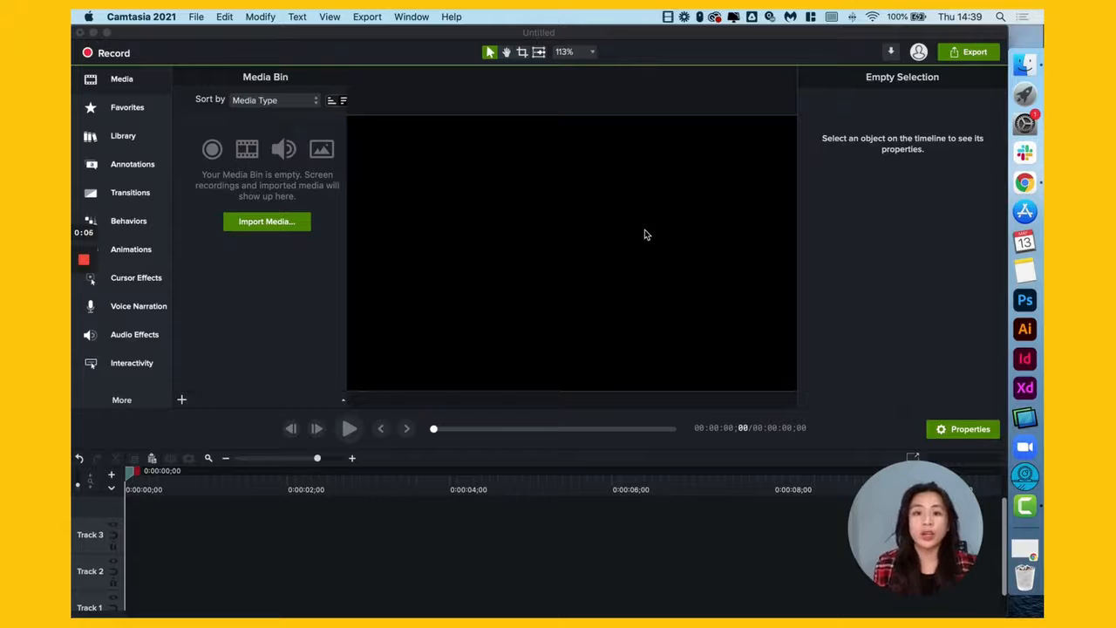
# - Import Demo video.mov into the media bin and place it at the start of Track 3
pyautogui.click(275, 224)
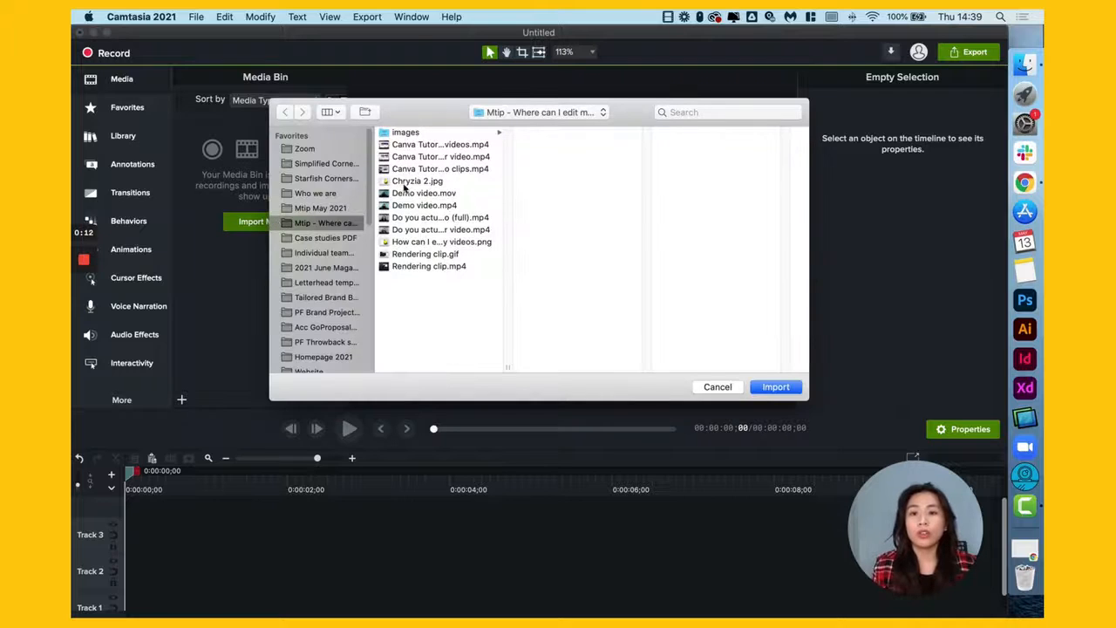
pyautogui.click(451, 195)
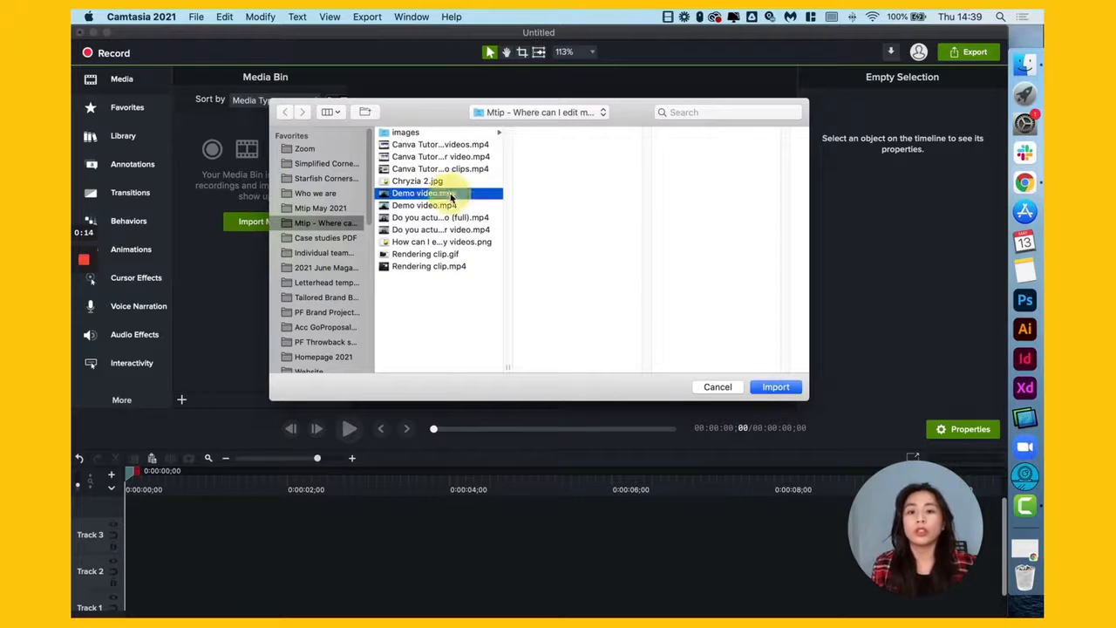
pyautogui.click(782, 387)
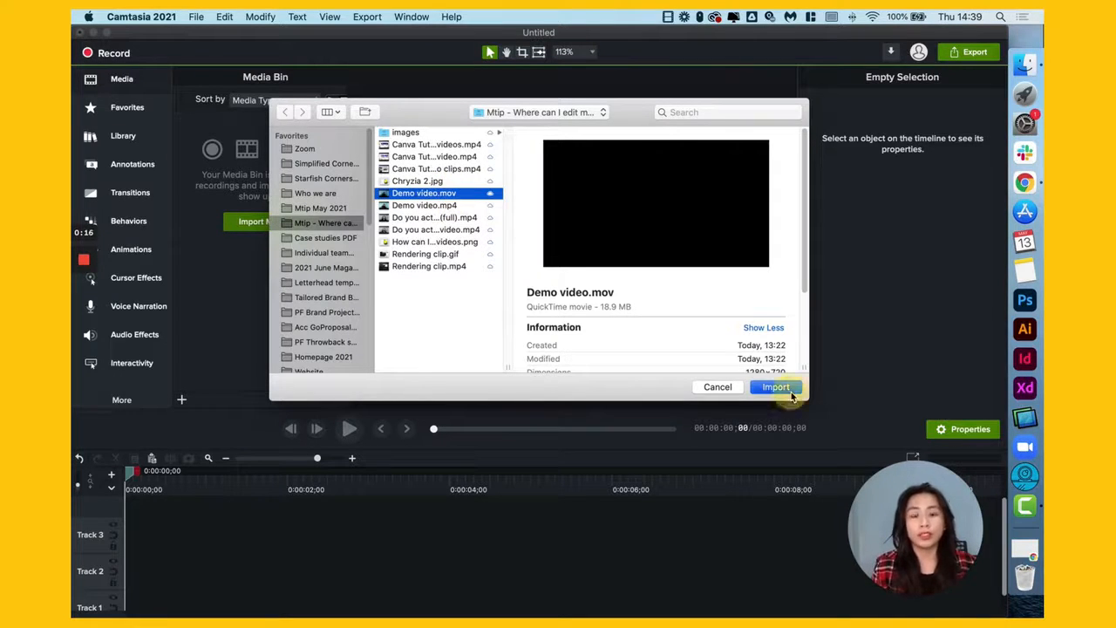
pyautogui.moveTo(234, 164); pyautogui.dragTo(127, 534)
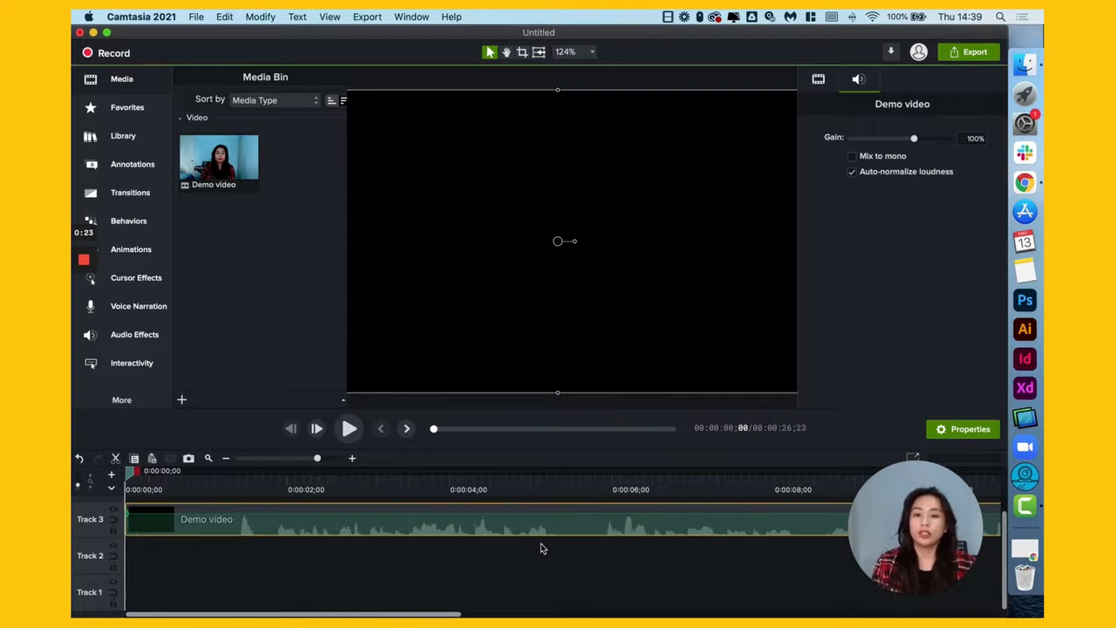
# - Play the demo video from the start to about 0:00:11;17 and review its waveform on the timeline
pyautogui.click(349, 428)
pyautogui.click(413, 402)
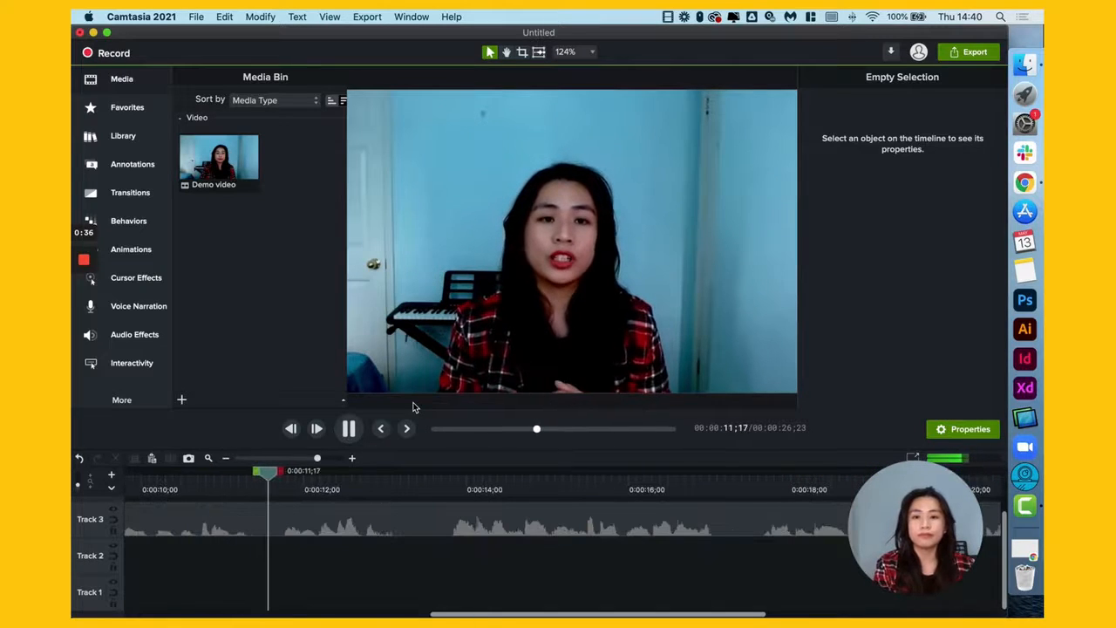
pyautogui.press('space')
pyautogui.hscroll(-10, 381, 548)
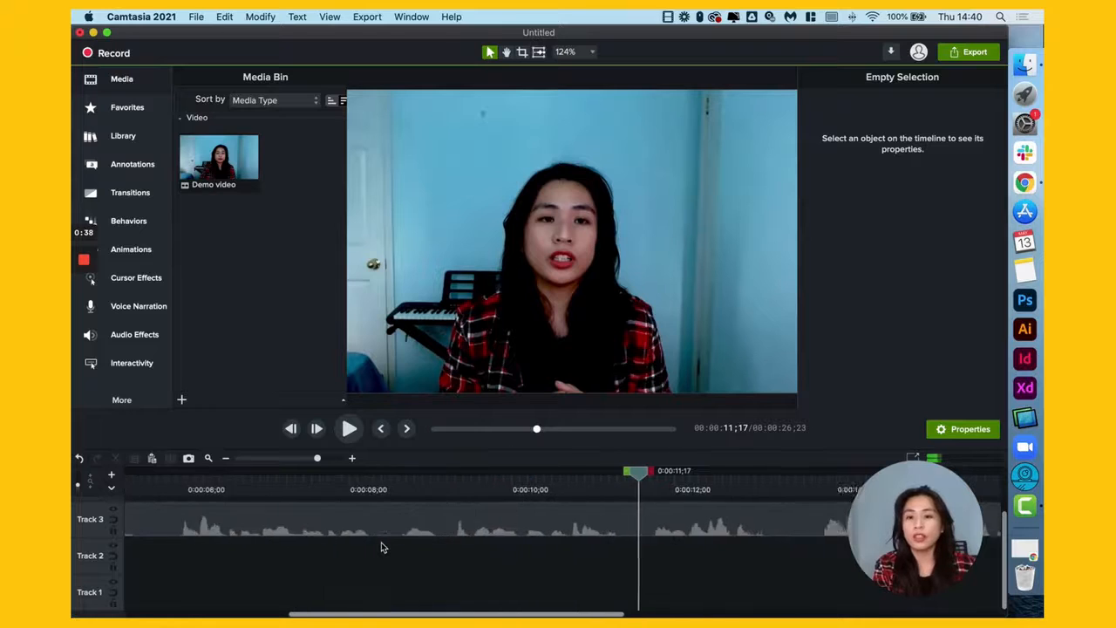
pyautogui.hscroll(-3, 382, 548)
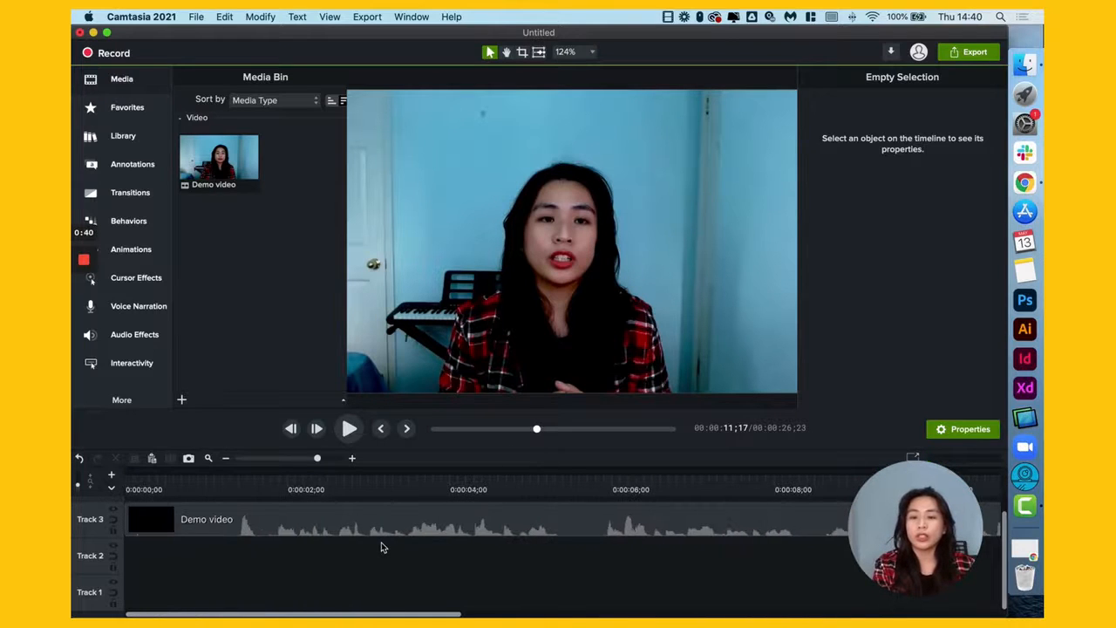
pyautogui.moveTo(316, 458)
pyautogui.mouseDown()
pyautogui.moveTo(299, 458)
pyautogui.moveTo(309, 457)
pyautogui.mouseUp()
pyautogui.hscroll(-5, 400, 548)
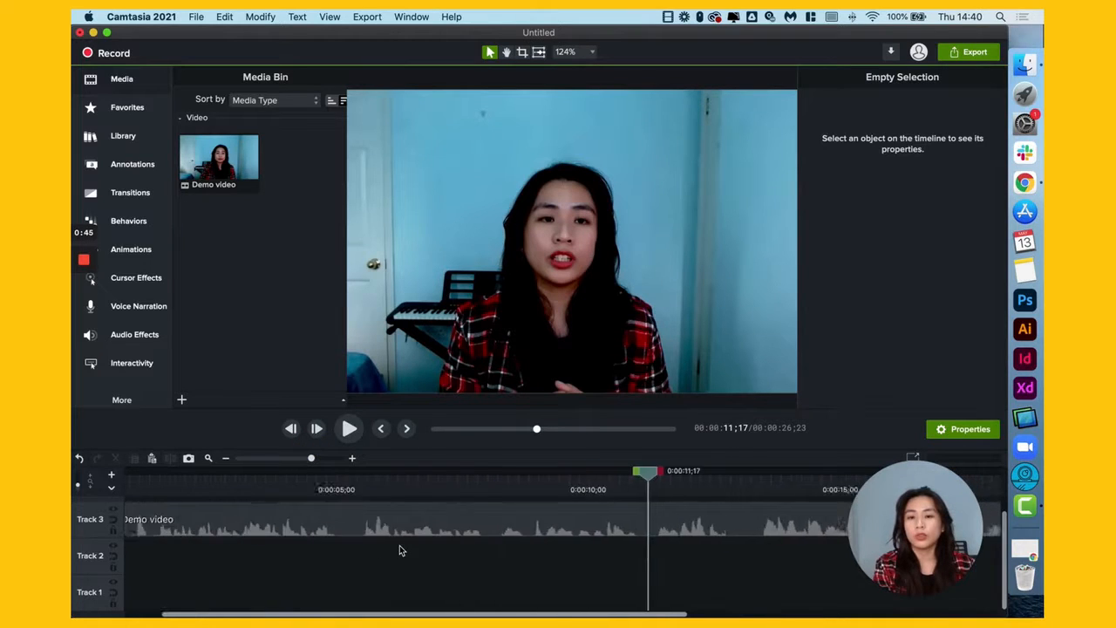
pyautogui.hscroll(-2, 399, 545)
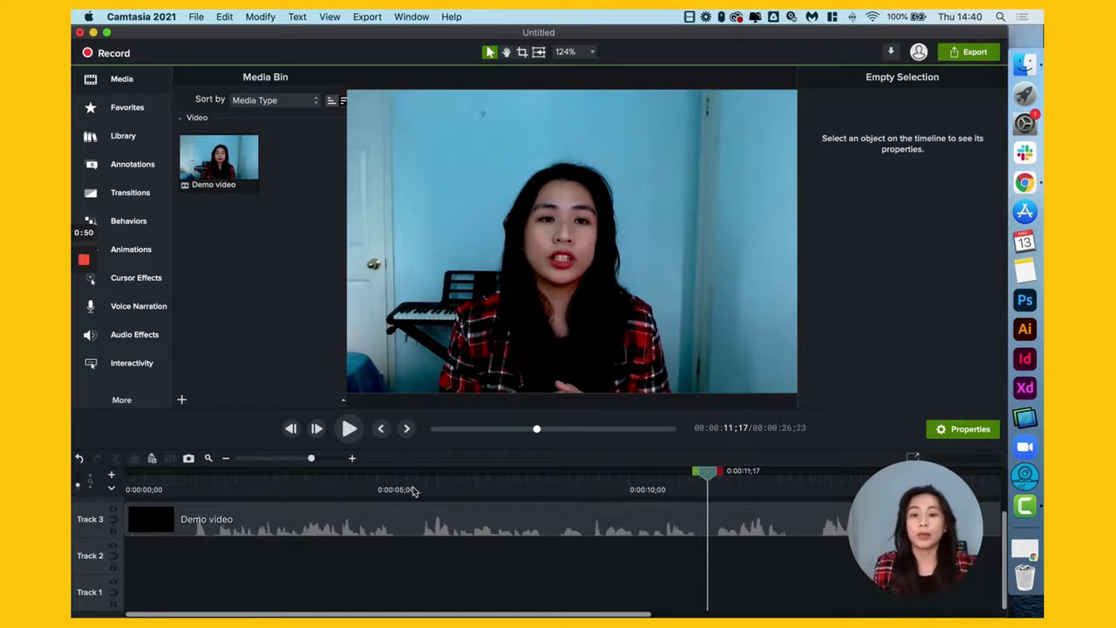
# - Preview the demo video from about 0:00:05;20 to check where the first cut should fall
pyautogui.moveTo(710, 477); pyautogui.dragTo(406, 474)
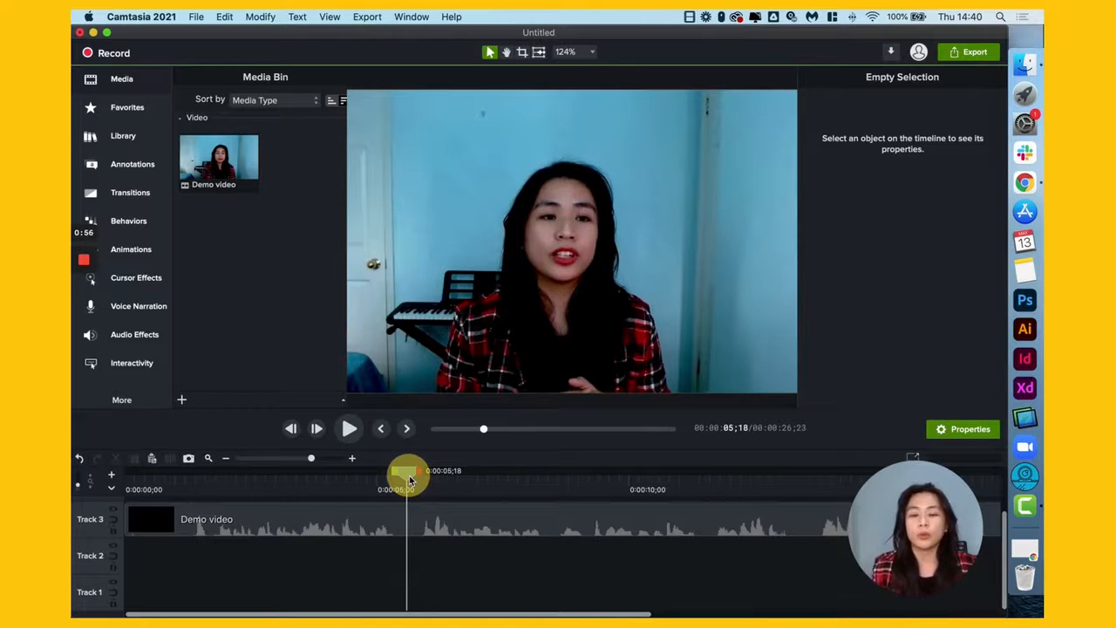
pyautogui.moveTo(410, 480)
pyautogui.mouseDown()
pyautogui.moveTo(386, 473)
pyautogui.moveTo(410, 478)
pyautogui.moveTo(392, 511)
pyautogui.moveTo(410, 496)
pyautogui.mouseUp()
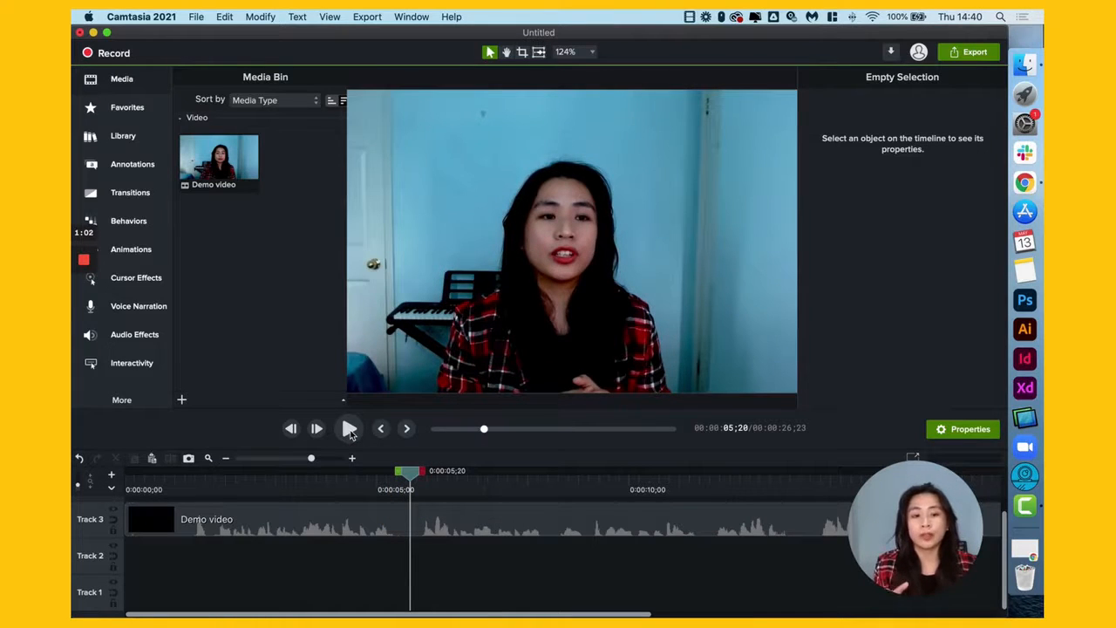
pyautogui.click(350, 432)
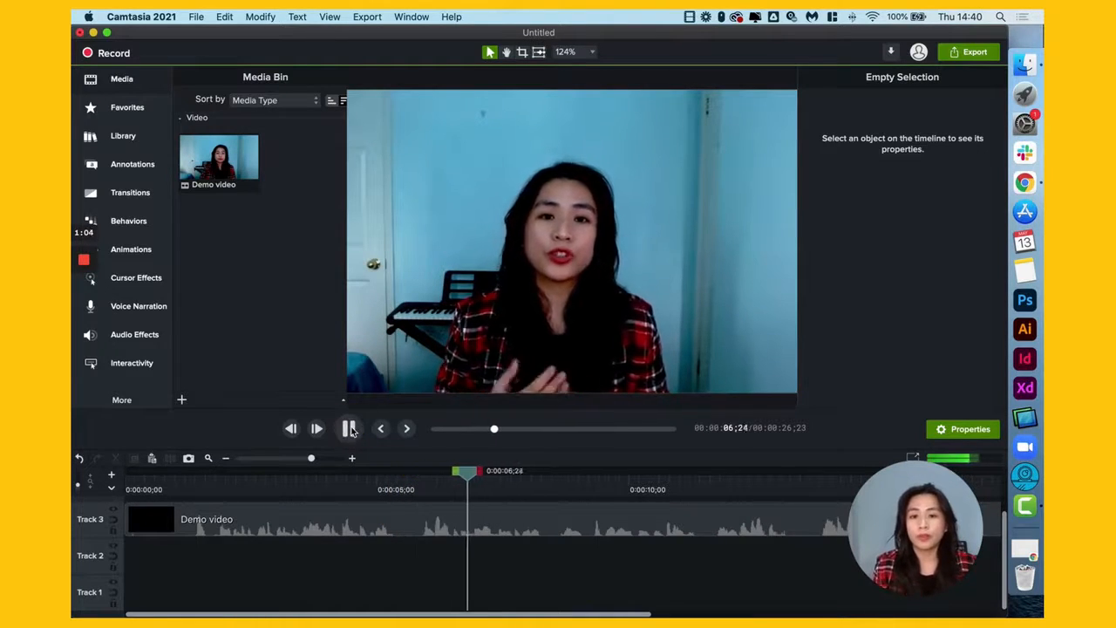
pyautogui.click(349, 429)
# - Split the Demo video clip on Track 3 at 0:00:05;19
pyautogui.click(409, 483)
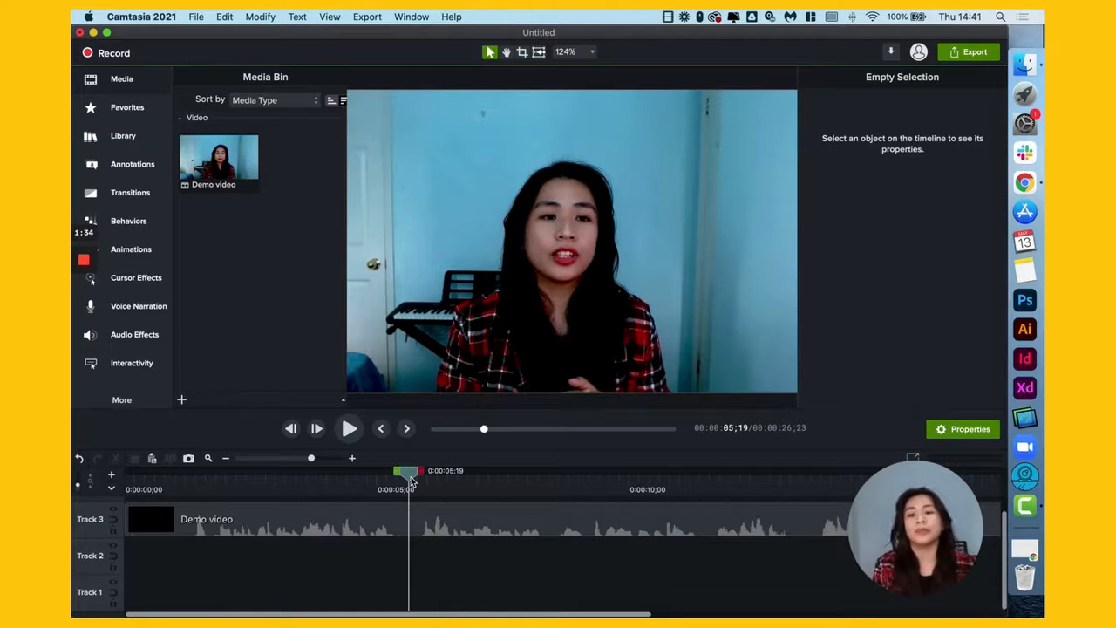
pyautogui.rightClick(411, 481)
pyautogui.press('Escape')
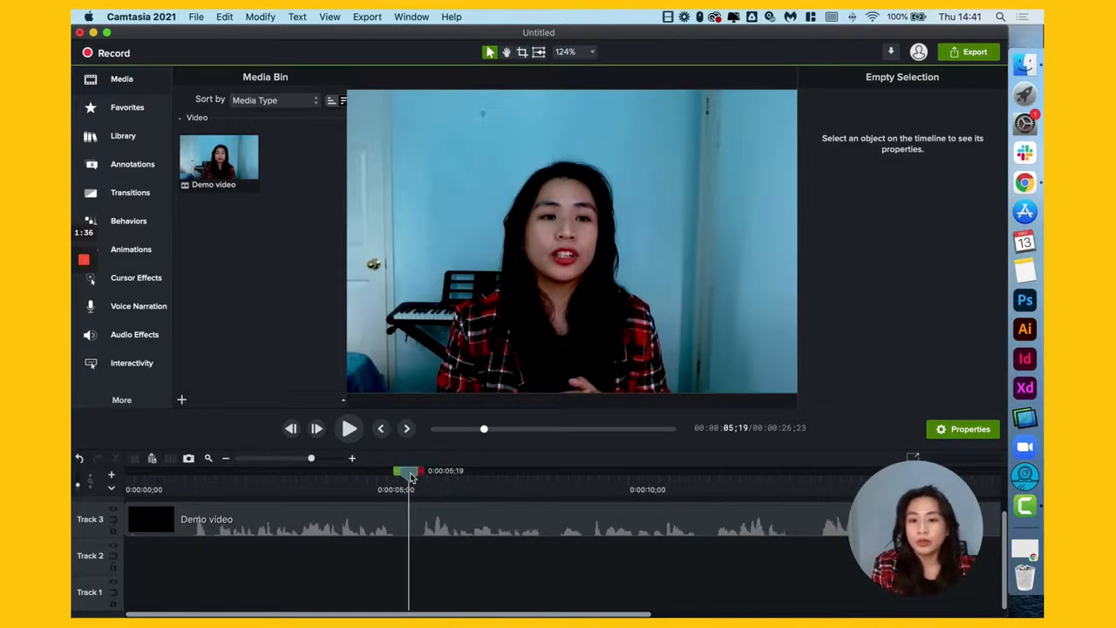
pyautogui.click(440, 516)
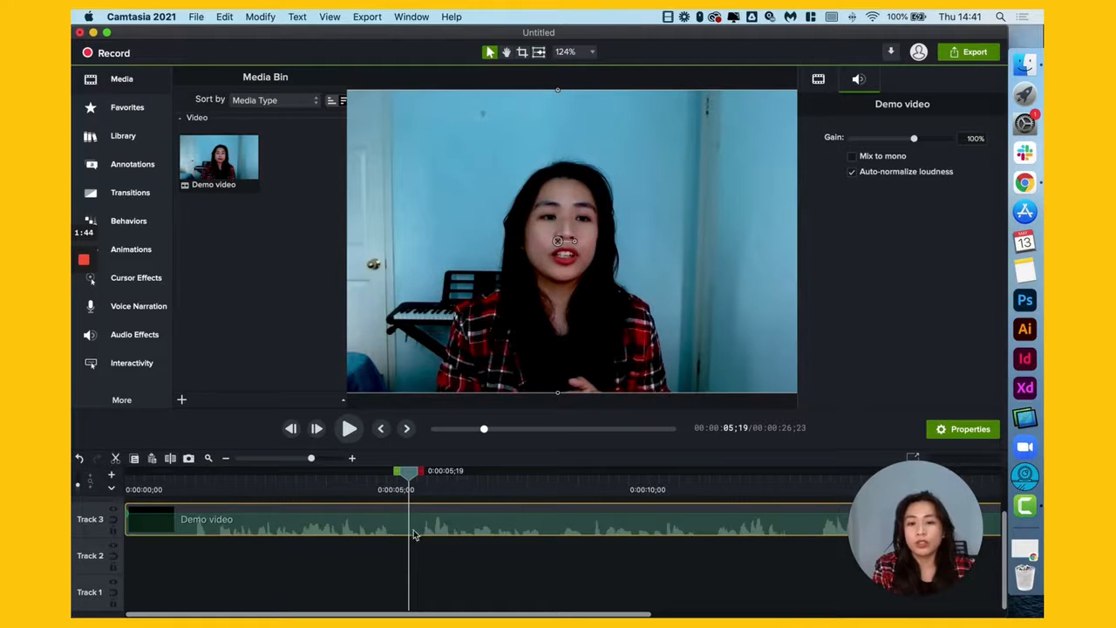
pyautogui.rightClick(411, 524)
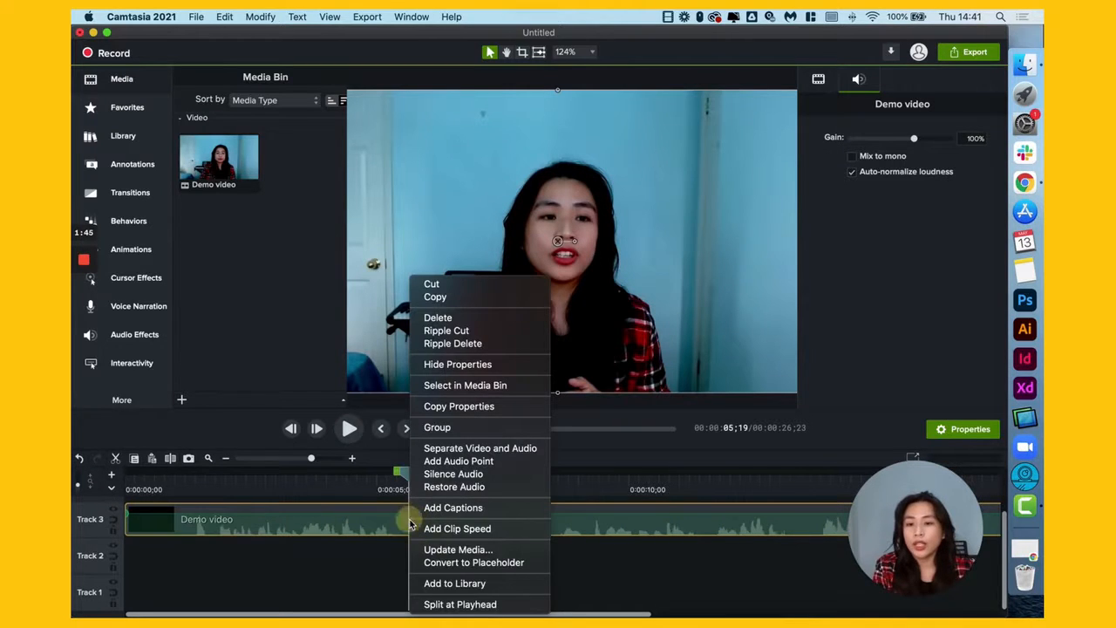
pyautogui.click(487, 606)
# - Preview the footage after the first cut from 0:00:08;12 and split that clip again at 0:00:11;16
pyautogui.moveTo(432, 478); pyautogui.dragTo(554, 475)
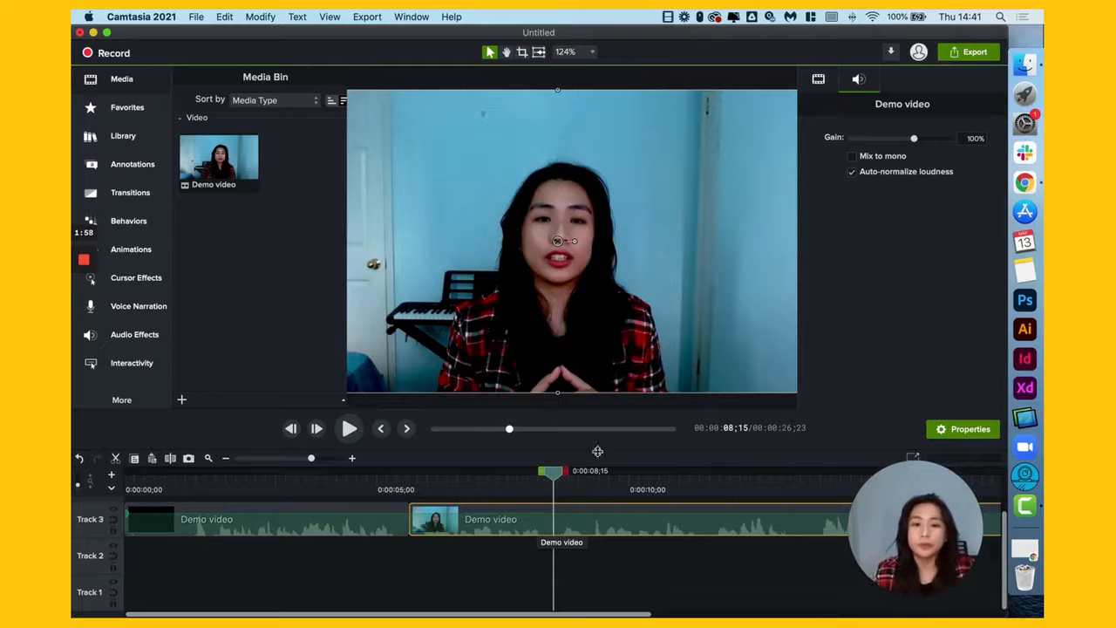
pyautogui.moveTo(553, 474); pyautogui.dragTo(547, 477)
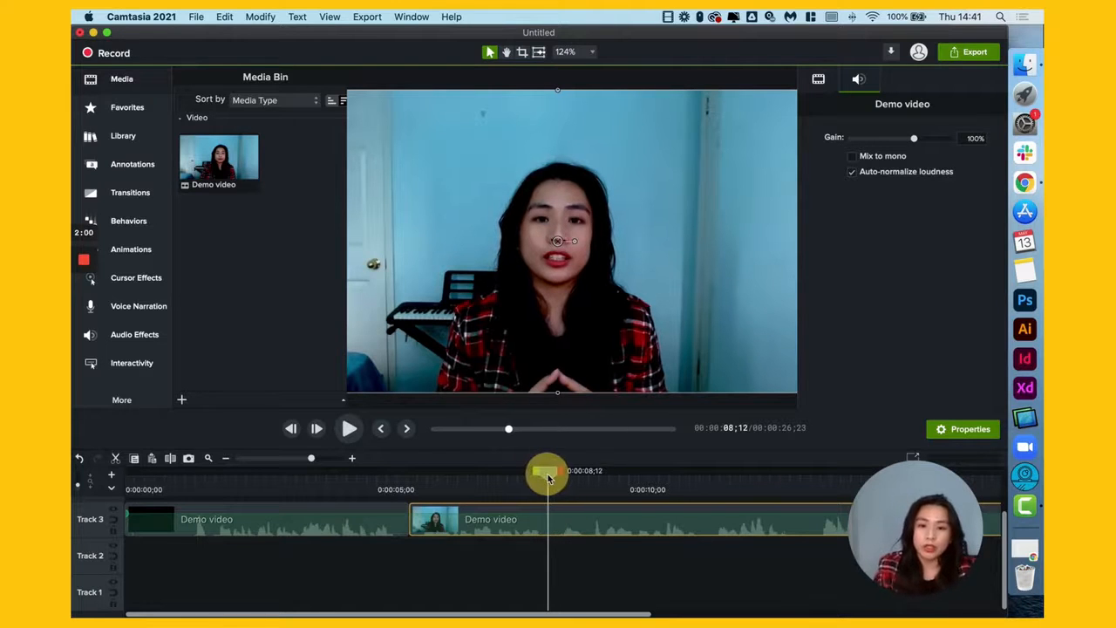
pyautogui.click(349, 428)
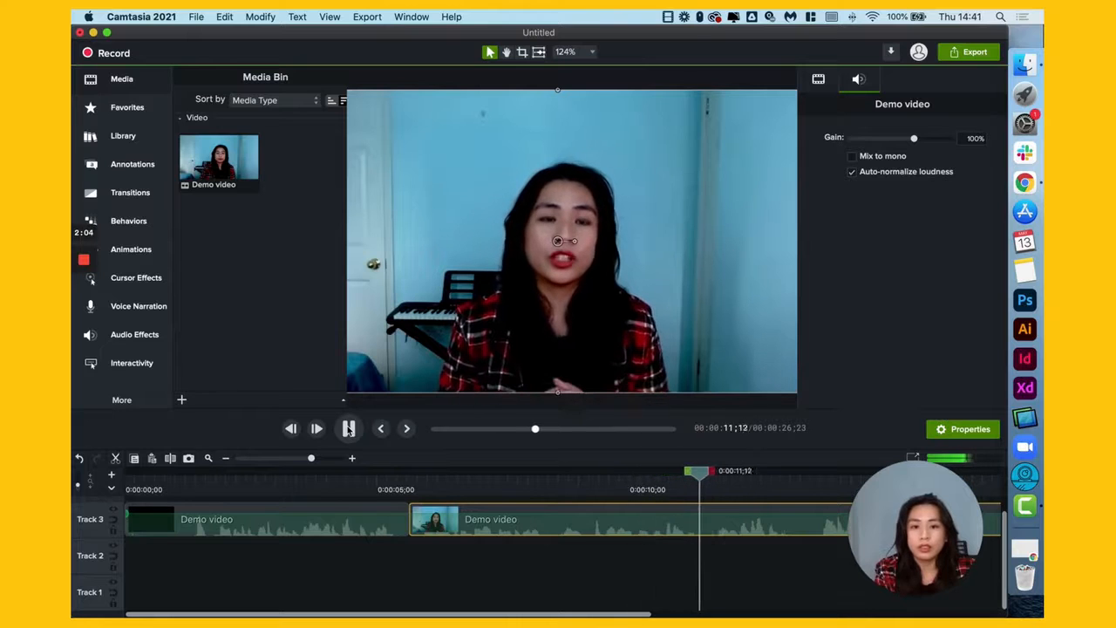
pyautogui.click(349, 428)
pyautogui.click(705, 475)
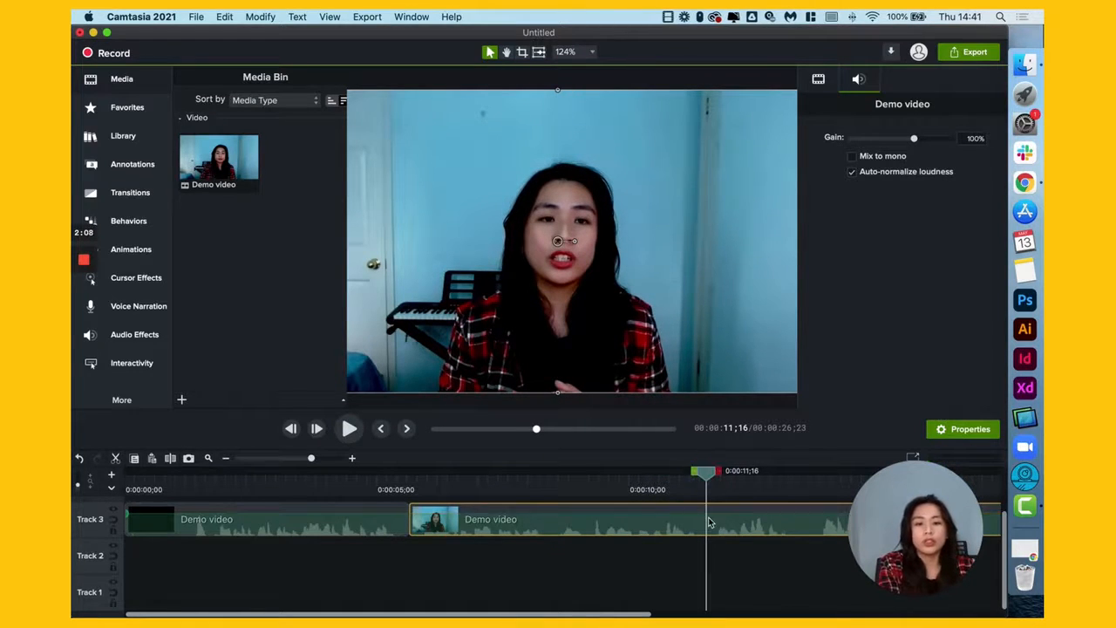
pyautogui.rightClick(705, 515)
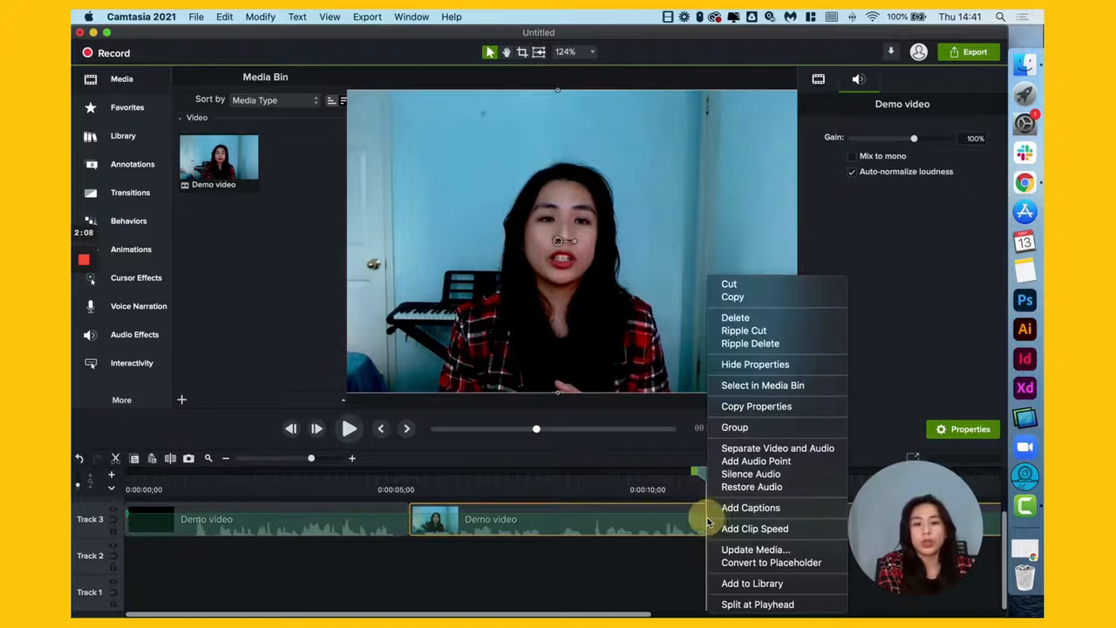
pyautogui.click(759, 604)
pyautogui.click(595, 572)
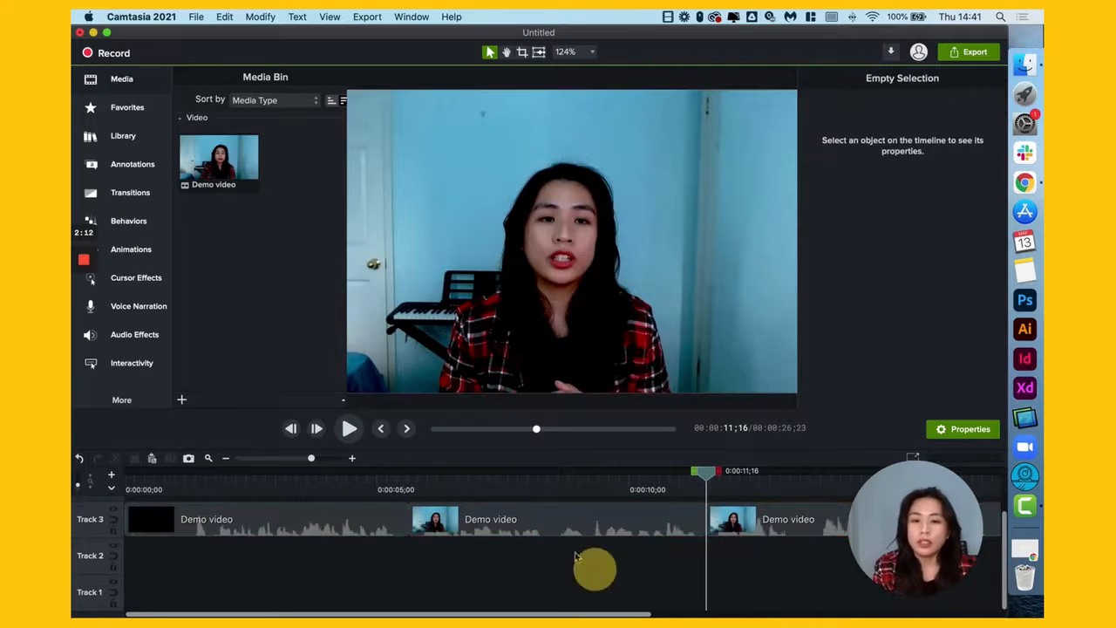
# - Select the separate Demo video clips on Track 3 one after another to inspect the split pieces
pyautogui.moveTo(314, 460); pyautogui.dragTo(307, 459)
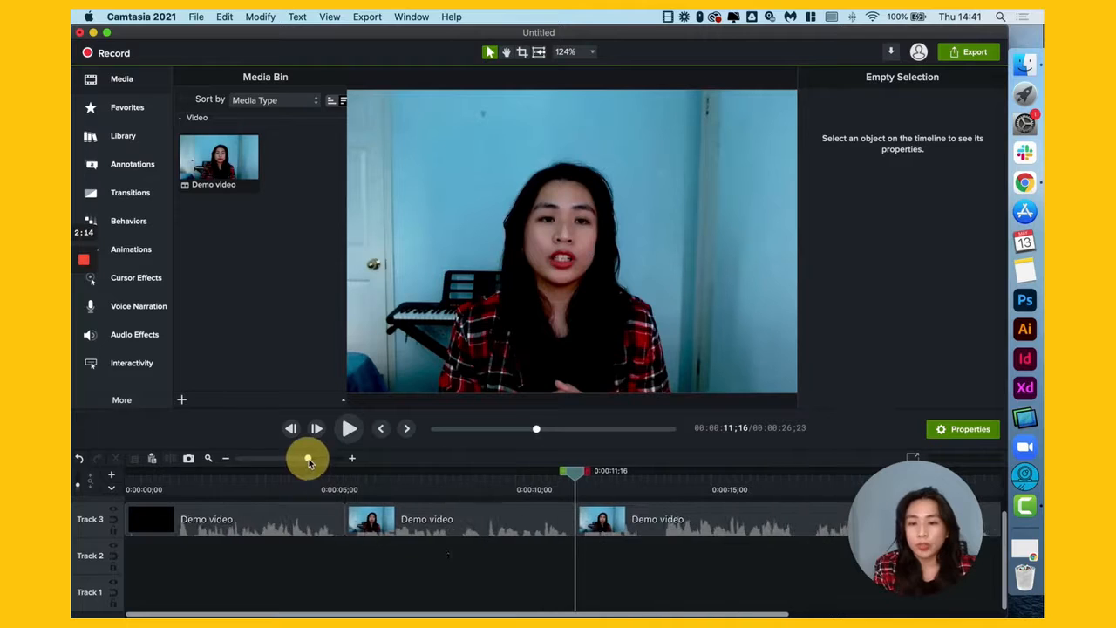
pyautogui.click(430, 523)
pyautogui.click(283, 518)
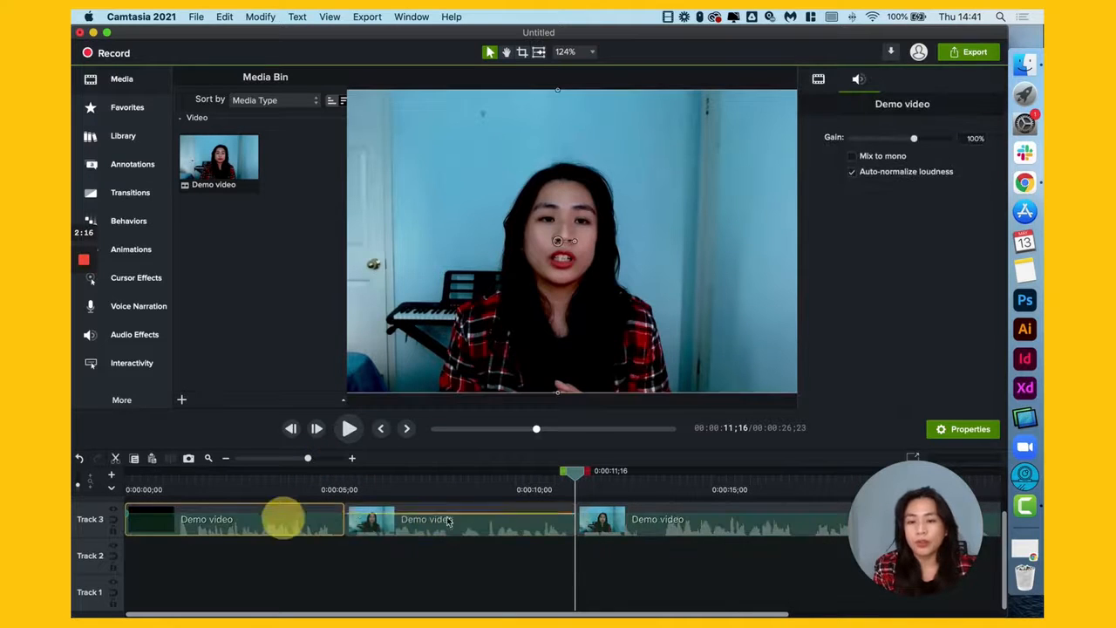
pyautogui.click(658, 527)
pyautogui.click(526, 530)
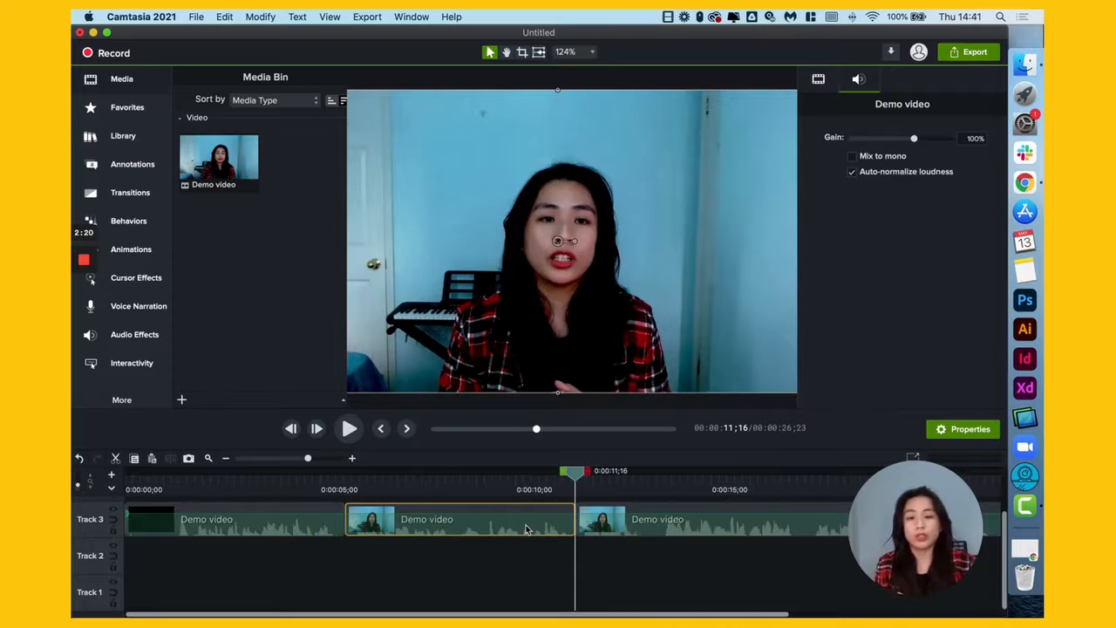
pyautogui.click(520, 558)
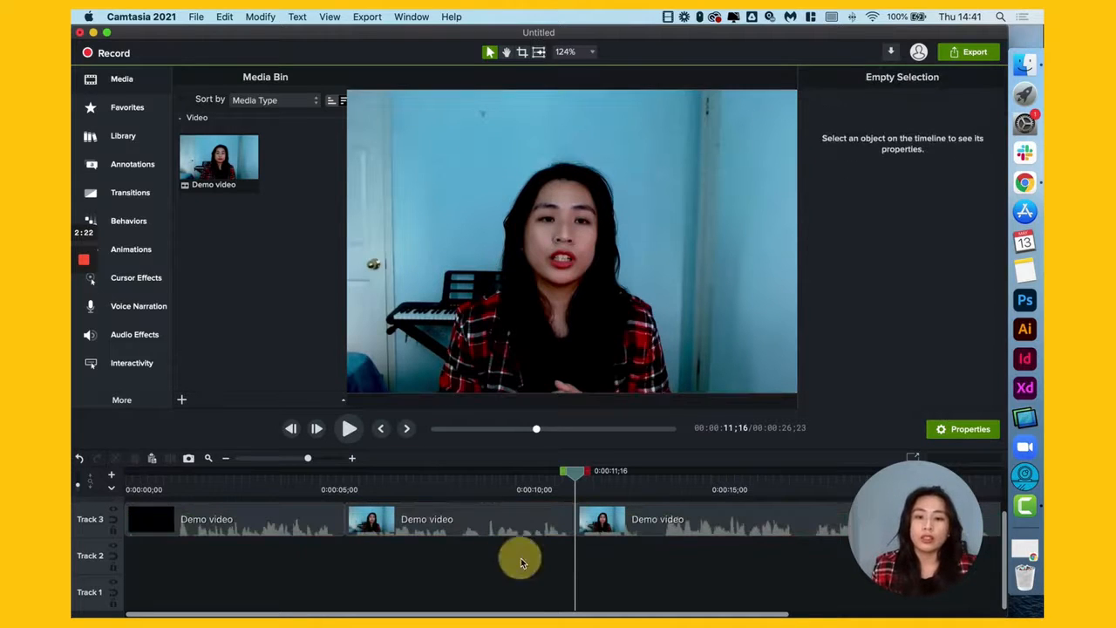
# - Try the audio gain of the middle Demo video clip at both extremes and leave it at 250%
pyautogui.click(459, 536)
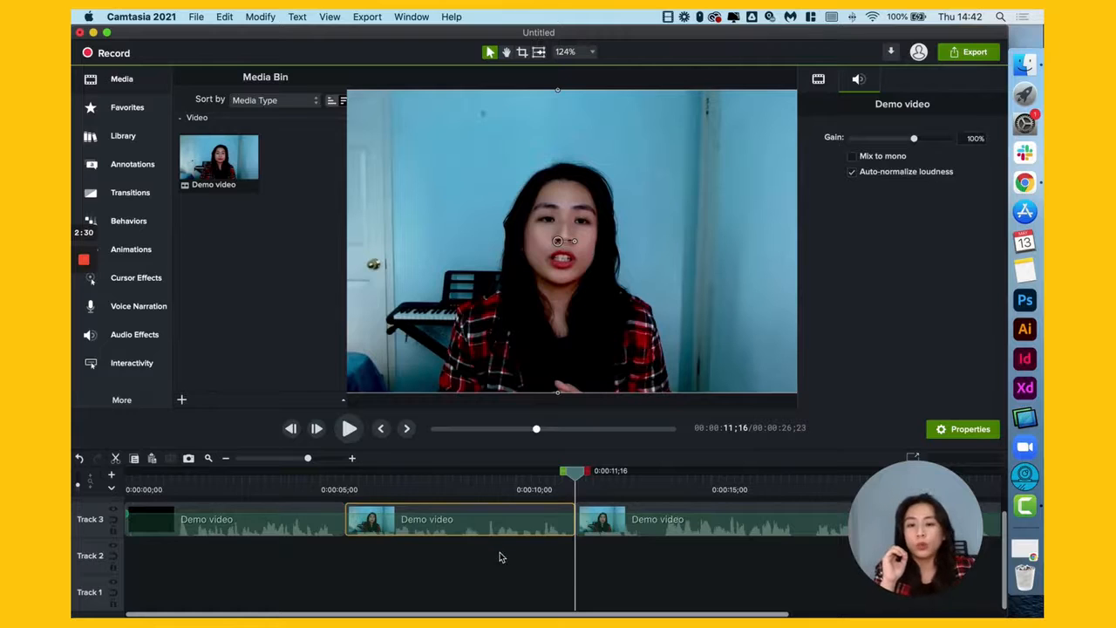
pyautogui.click(486, 553)
pyautogui.click(445, 528)
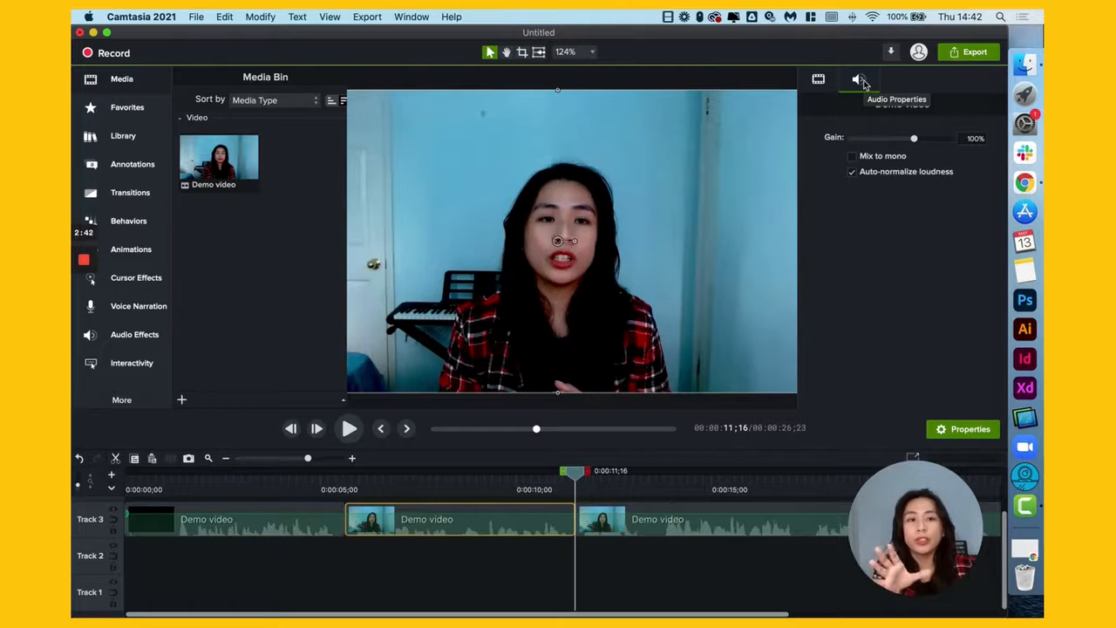
pyautogui.moveTo(914, 139); pyautogui.dragTo(958, 143)
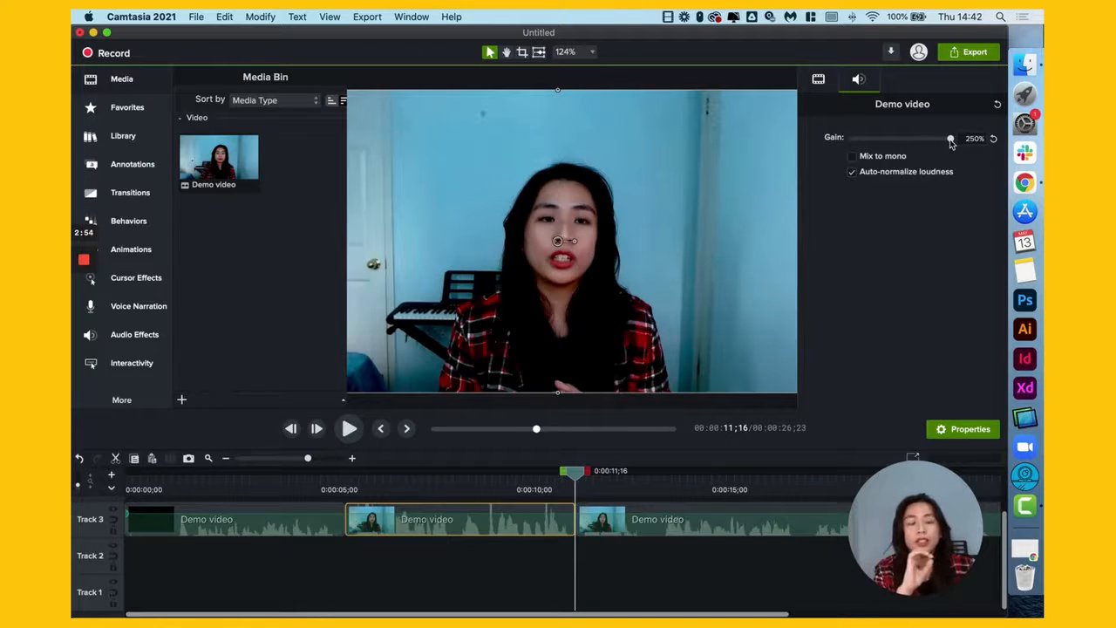
pyautogui.moveTo(951, 144); pyautogui.dragTo(844, 147)
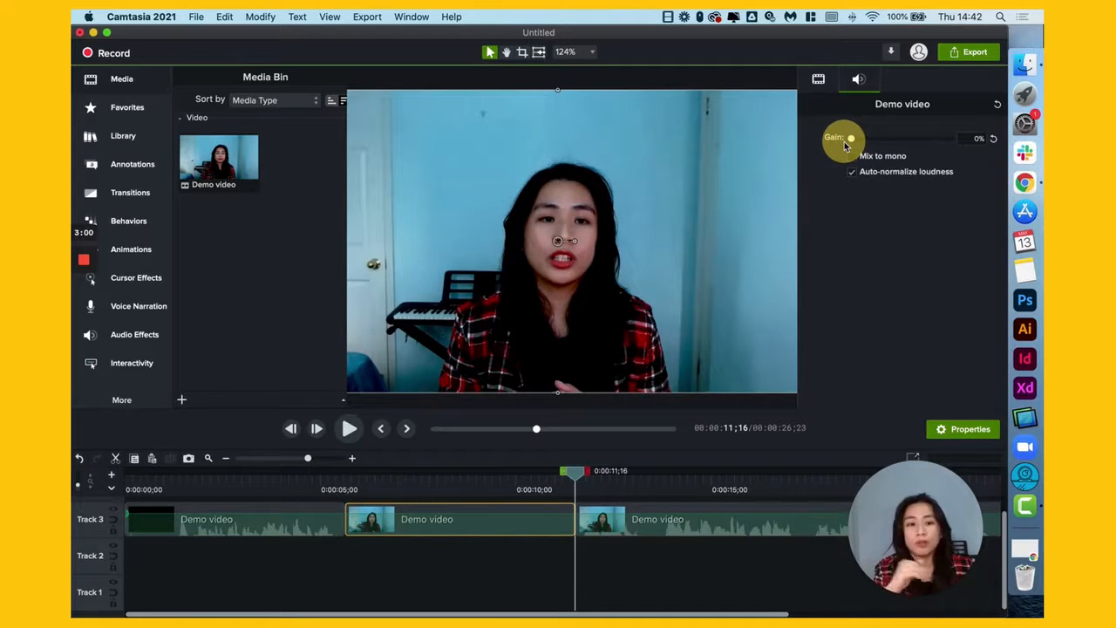
pyautogui.moveTo(844, 146); pyautogui.dragTo(965, 141)
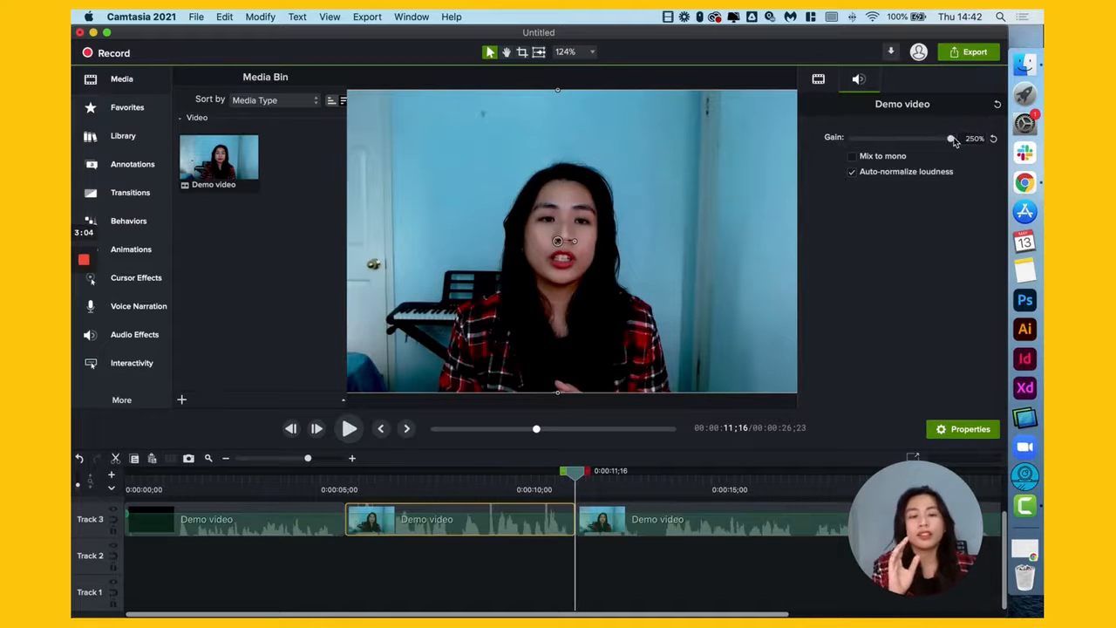
pyautogui.click(954, 140)
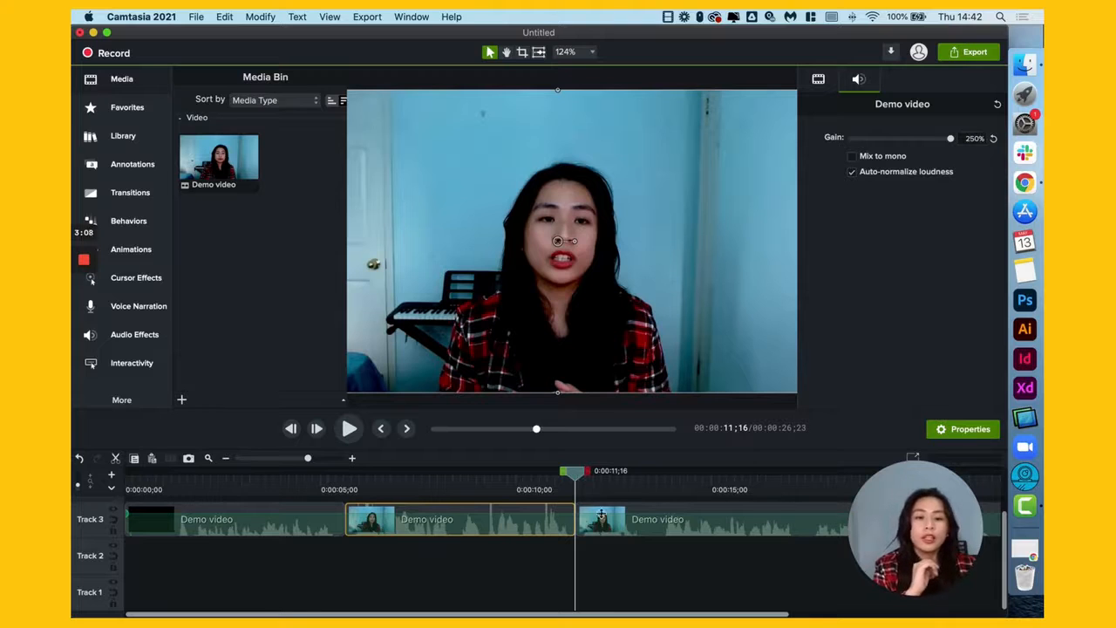
pyautogui.click(621, 548)
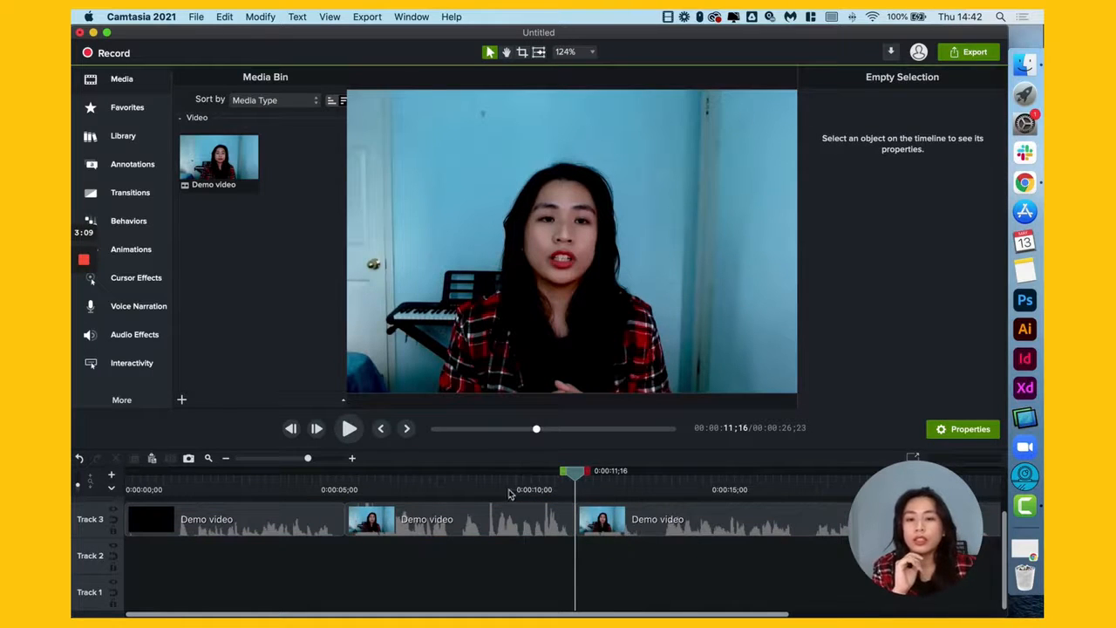
# - Play the timeline from 0:00:03;28 through the middle Demo video clip and pause in the last clip to check the volume change
pyautogui.click(325, 492)
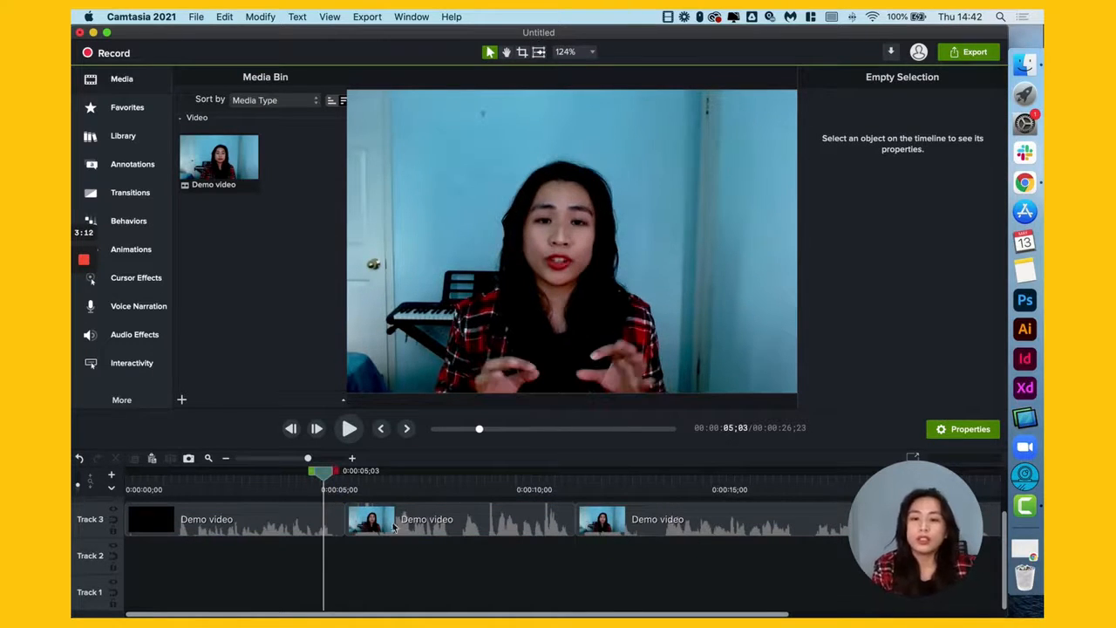
pyautogui.click(280, 491)
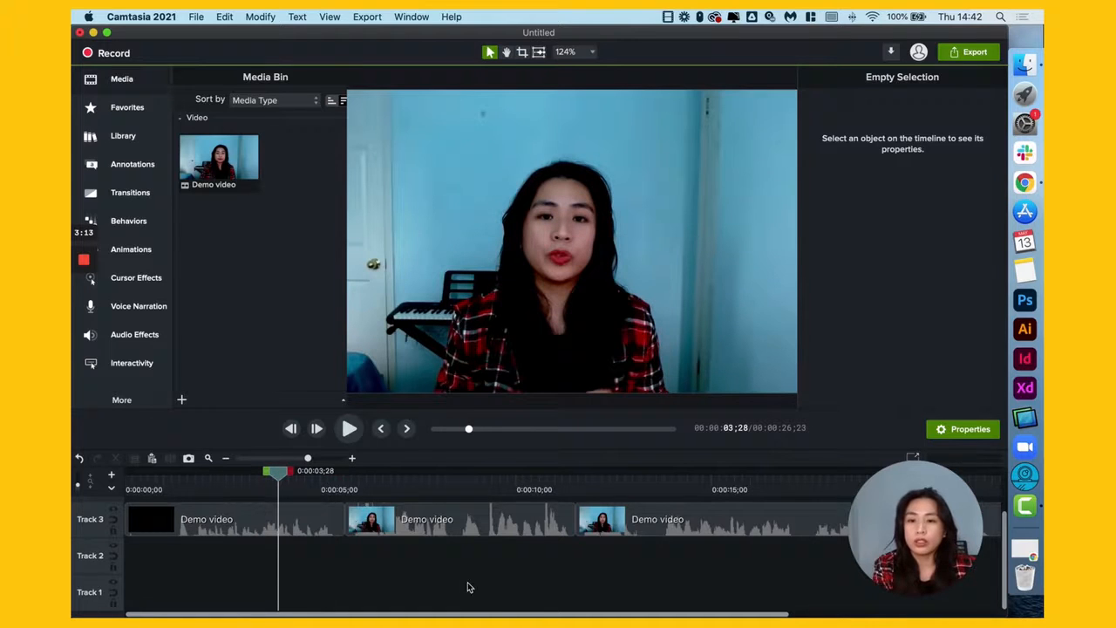
pyautogui.click(349, 428)
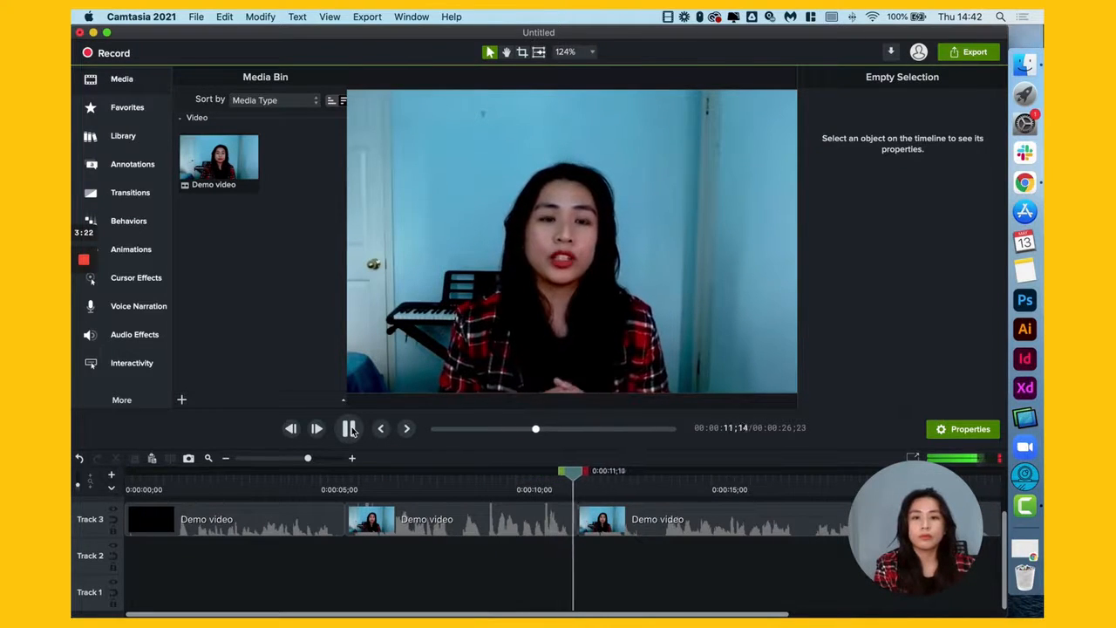
pyautogui.click(350, 429)
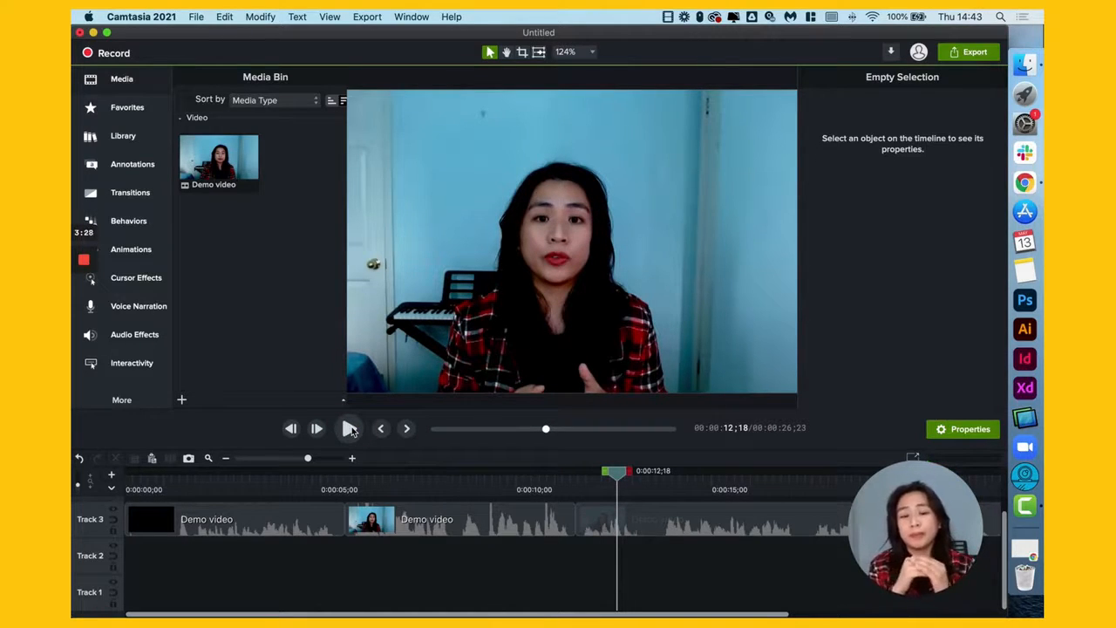
# - Lower the audio gain of the last and the first Demo video clips on Track 3 to 20% each
pyautogui.click(555, 521)
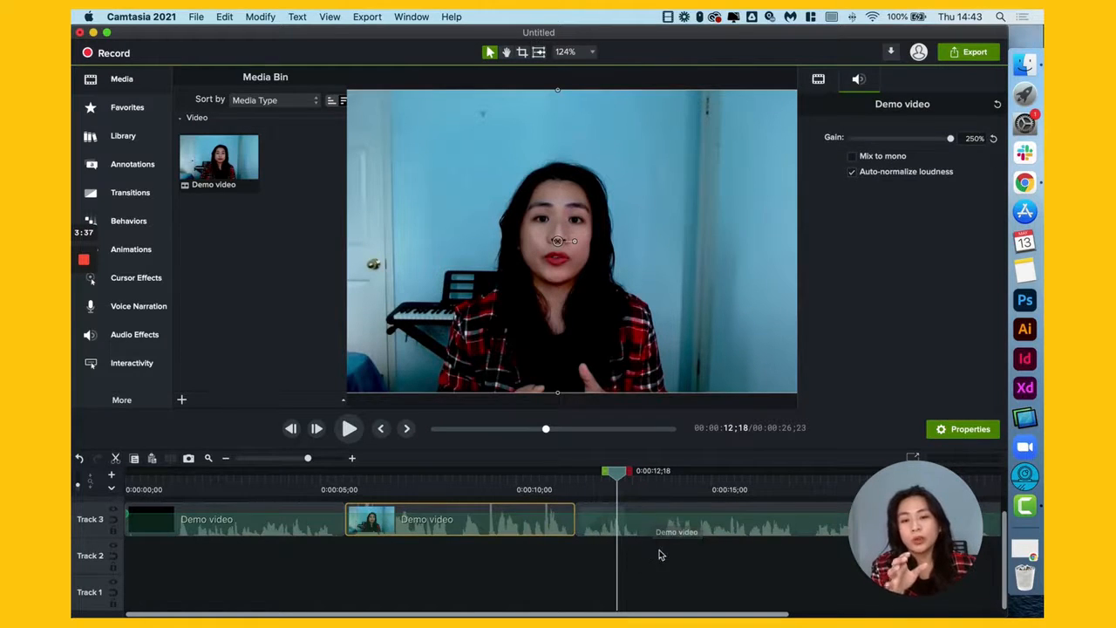
pyautogui.click(659, 556)
pyautogui.click(656, 534)
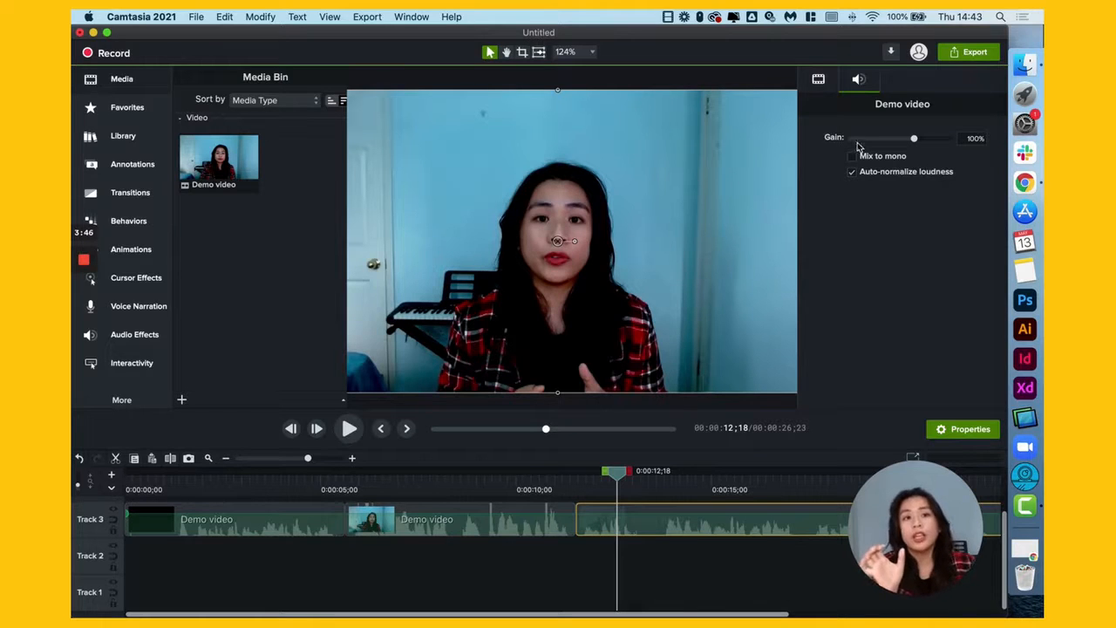
pyautogui.moveTo(914, 138); pyautogui.dragTo(879, 142)
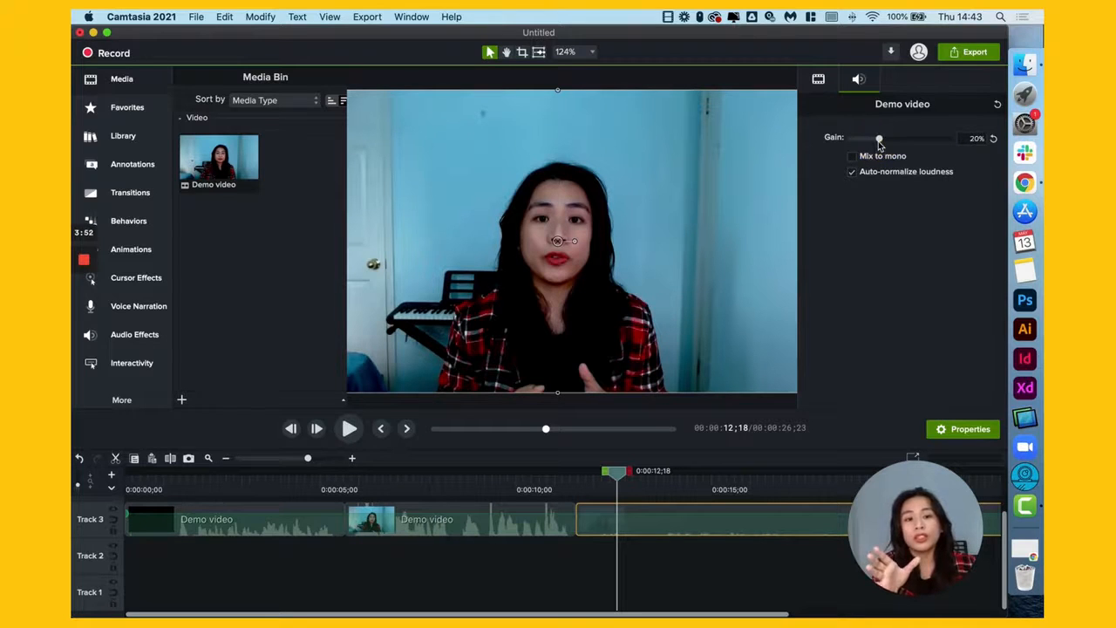
pyautogui.click(316, 534)
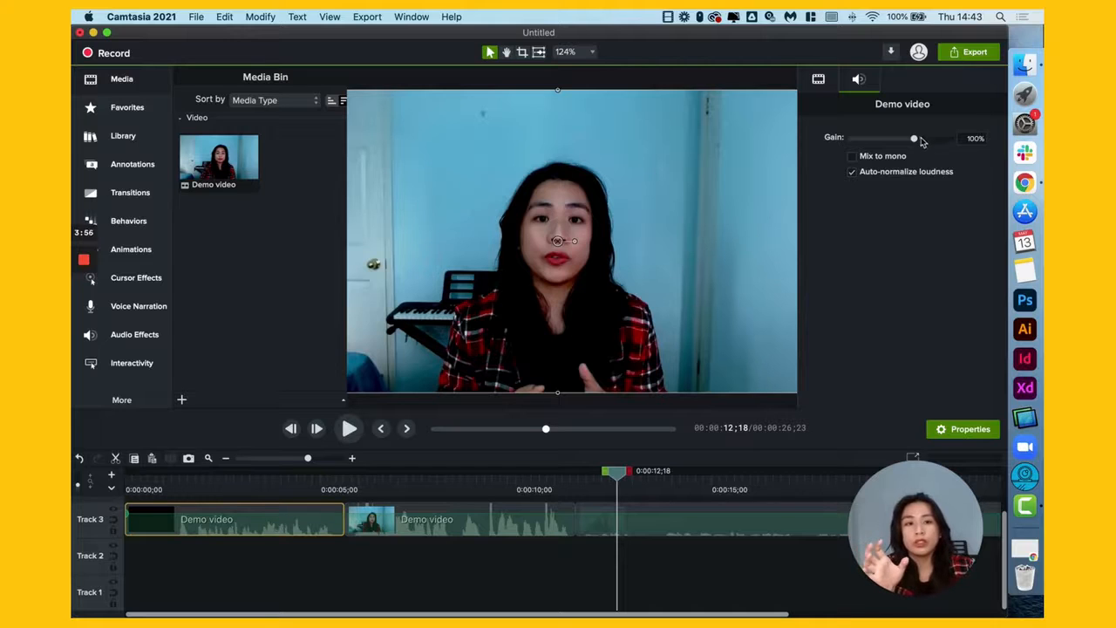
pyautogui.moveTo(916, 139); pyautogui.dragTo(879, 139)
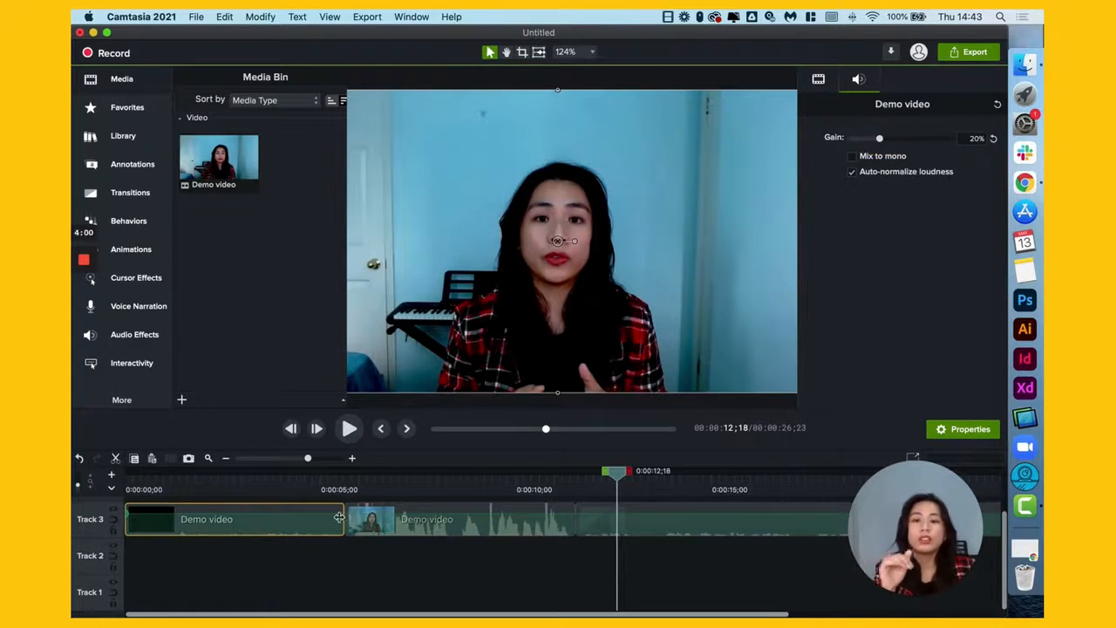
# - Play the timeline from 0:00:03;08 across both cuts and stop in the last clip to compare the clips' volumes
pyautogui.click(252, 487)
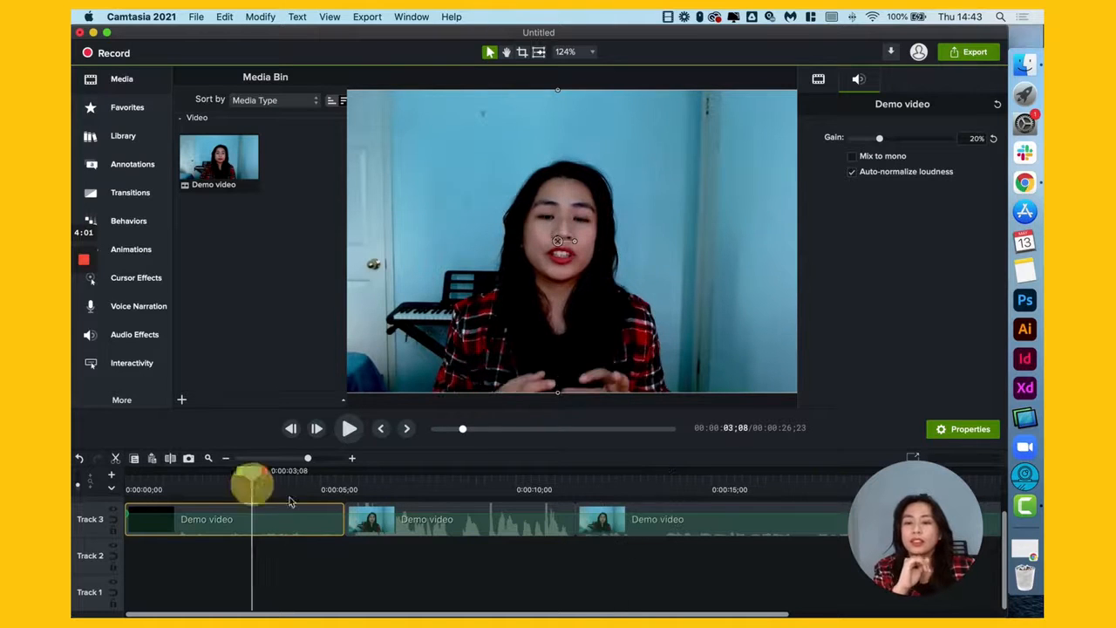
pyautogui.press('space')
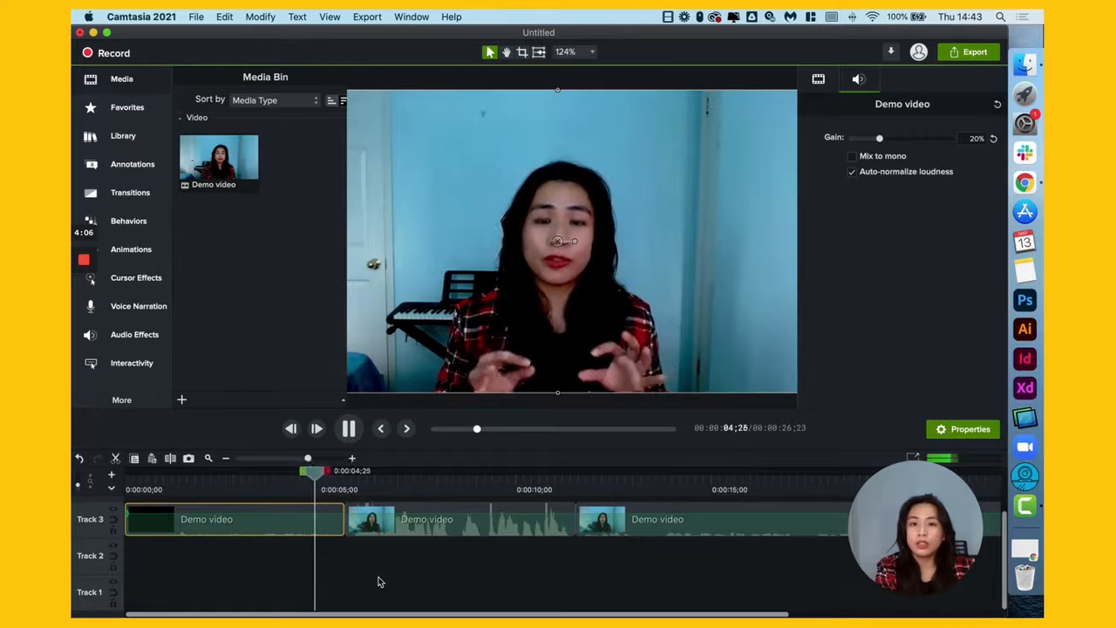
pyautogui.click(389, 409)
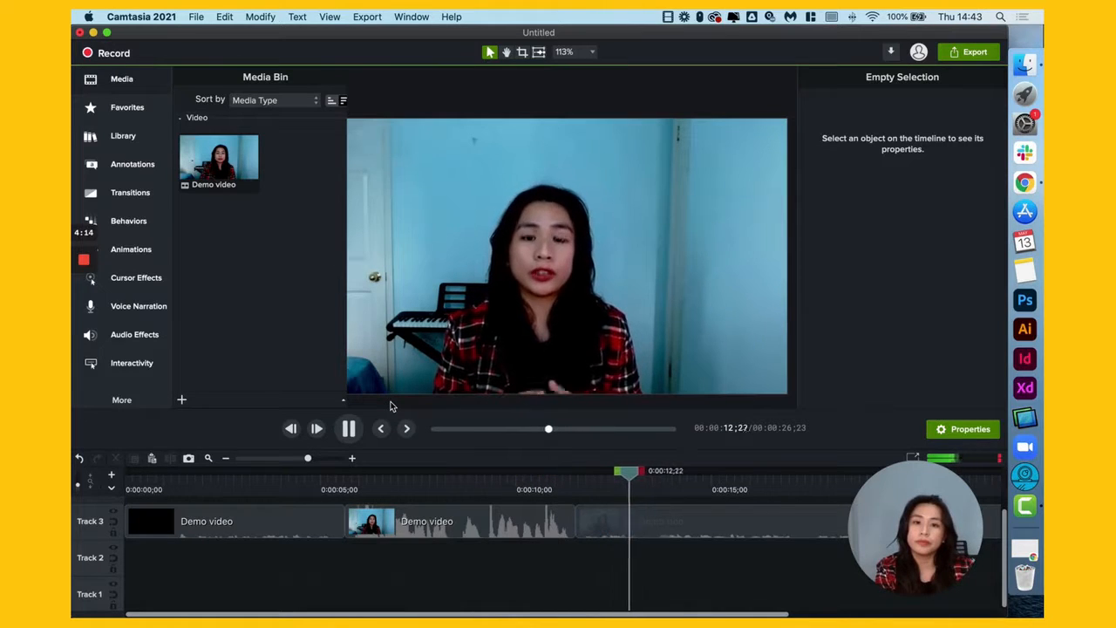
pyautogui.press('space')
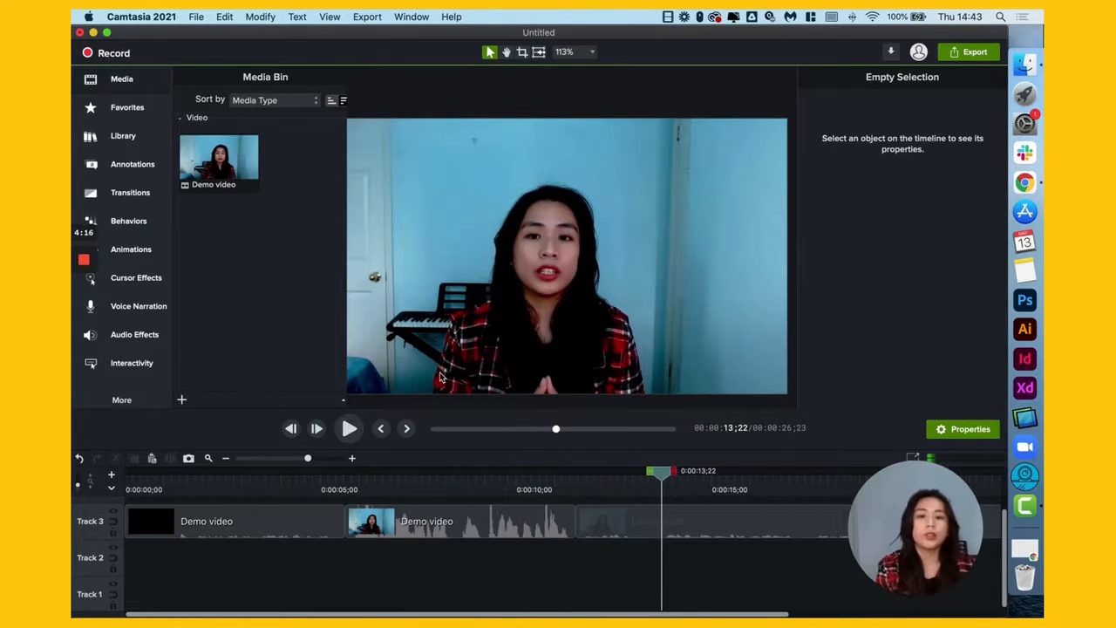
# - Look over the available export destinations and close the list without choosing one
pyautogui.click(976, 54)
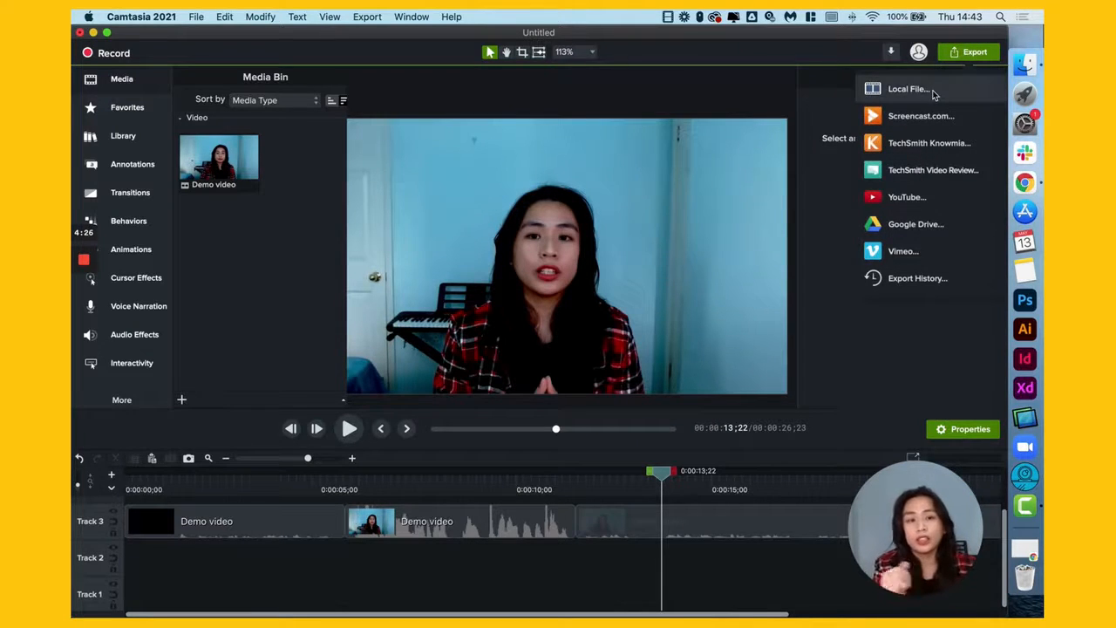
pyautogui.click(818, 61)
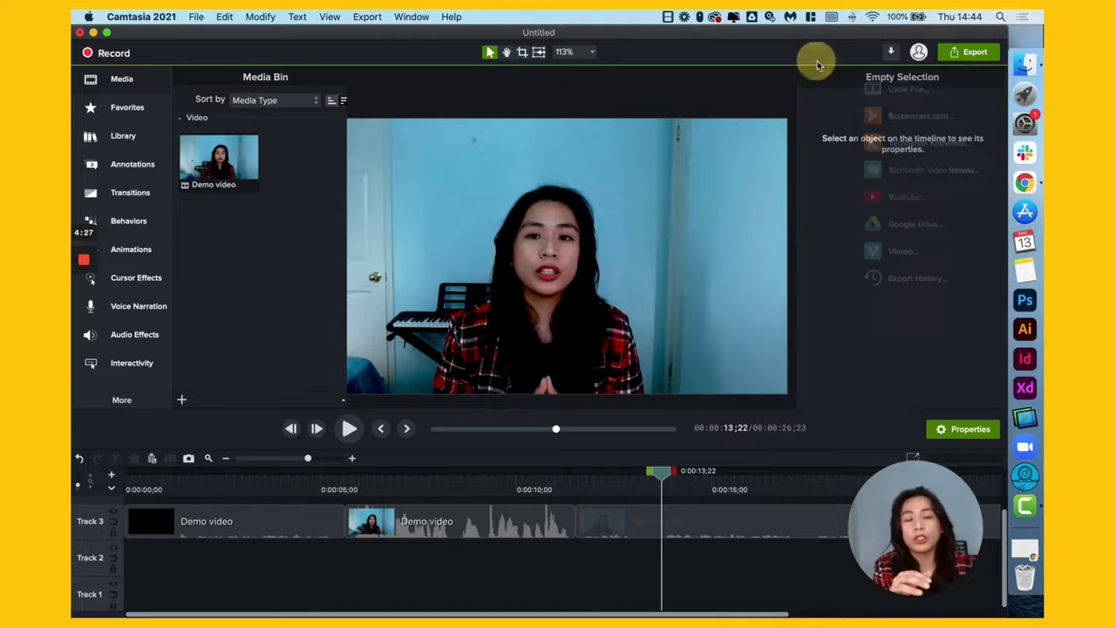